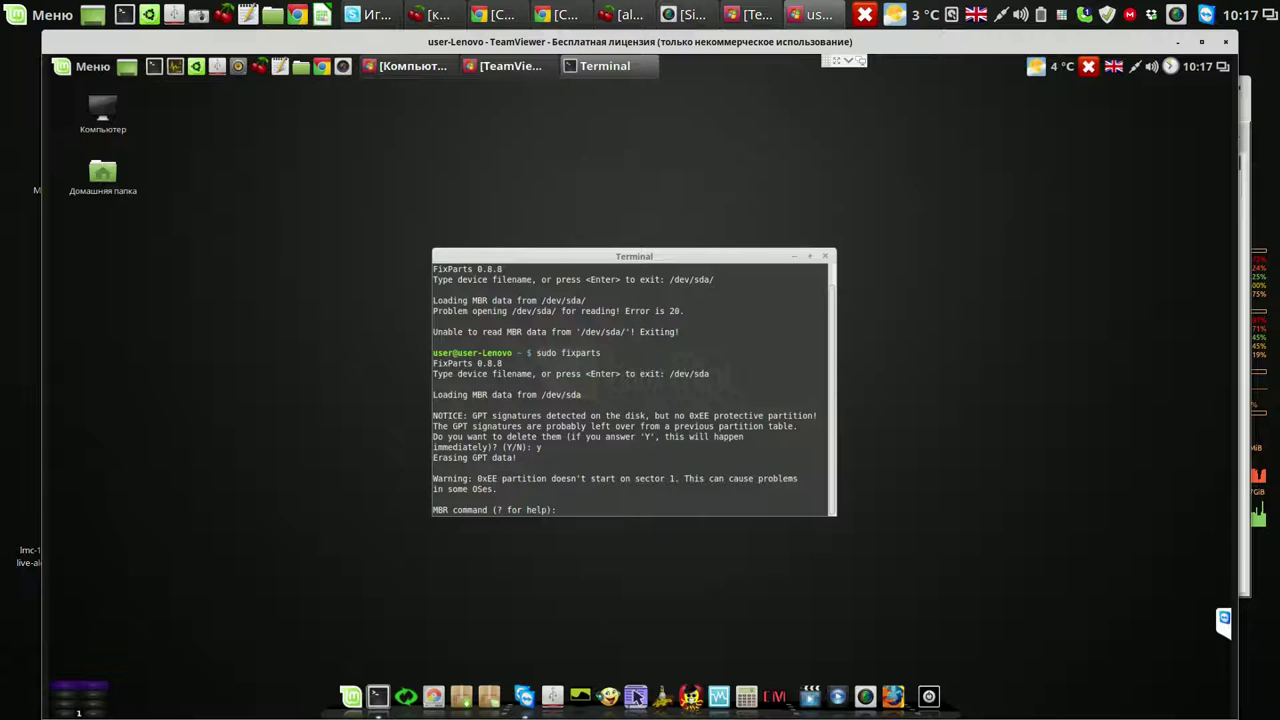
Step: List the FixParts commands, write the MBR partition table to disk with w, confirm with y, and close the terminal
{"action": "type", "text": "?"}
{"action": "key", "text": "Return"}
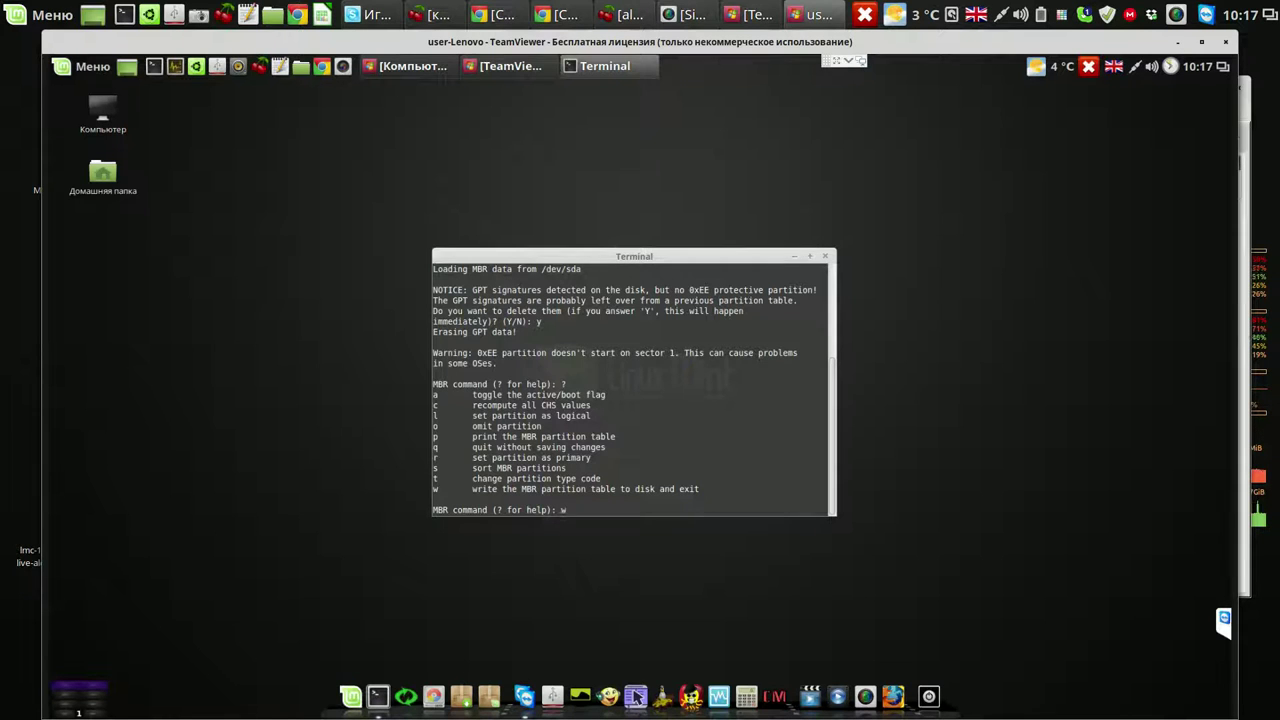
{"action": "key", "text": "Return"}
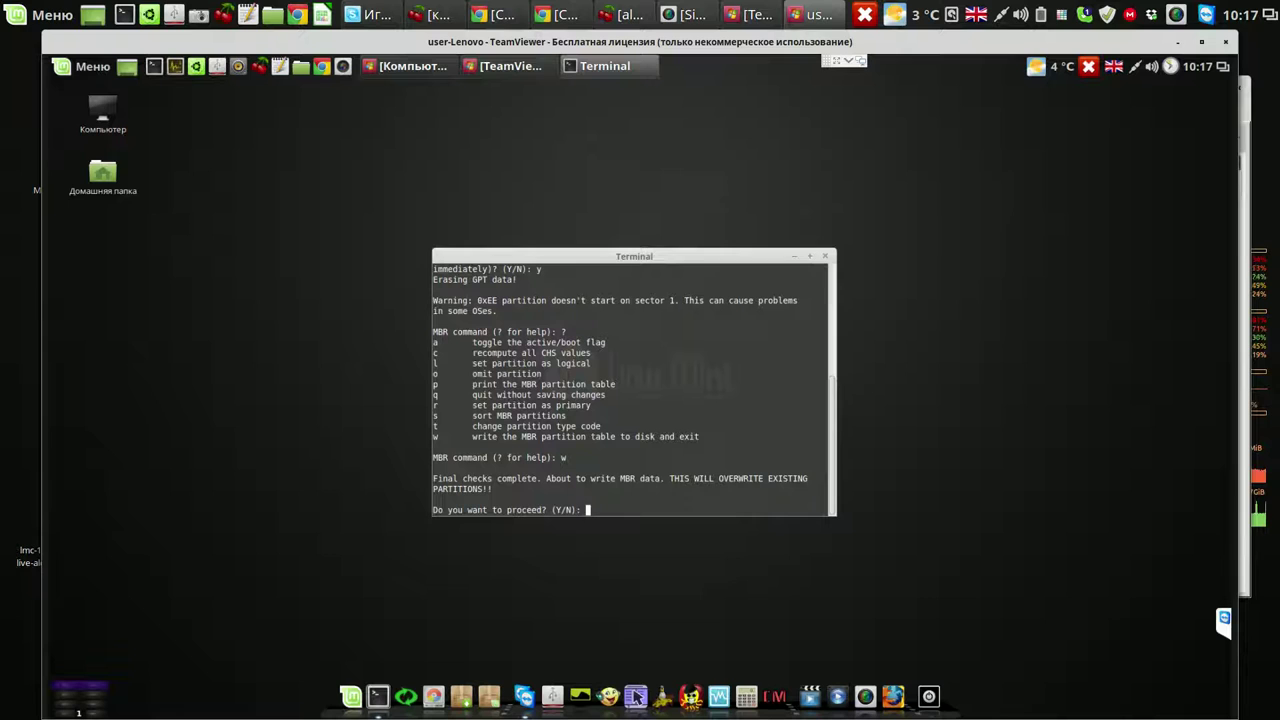
{"action": "key", "text": "Return"}
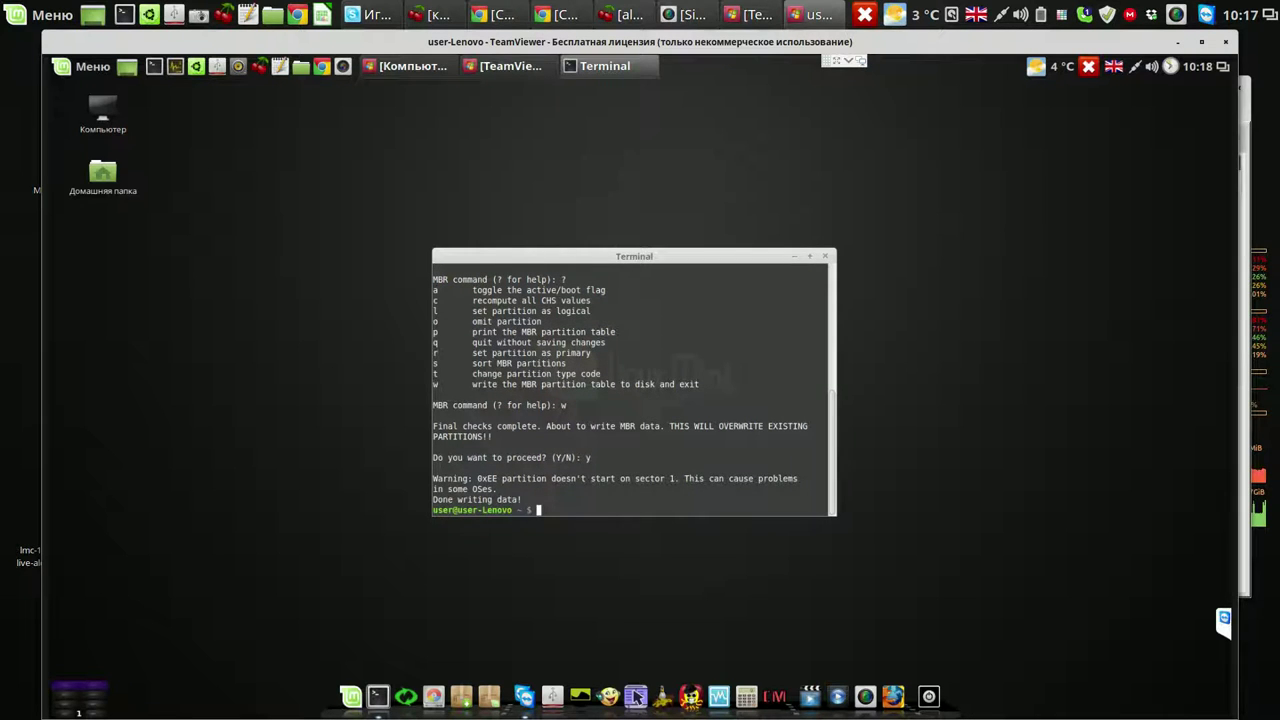
{"action": "left_click", "coordinate": [825, 257]}
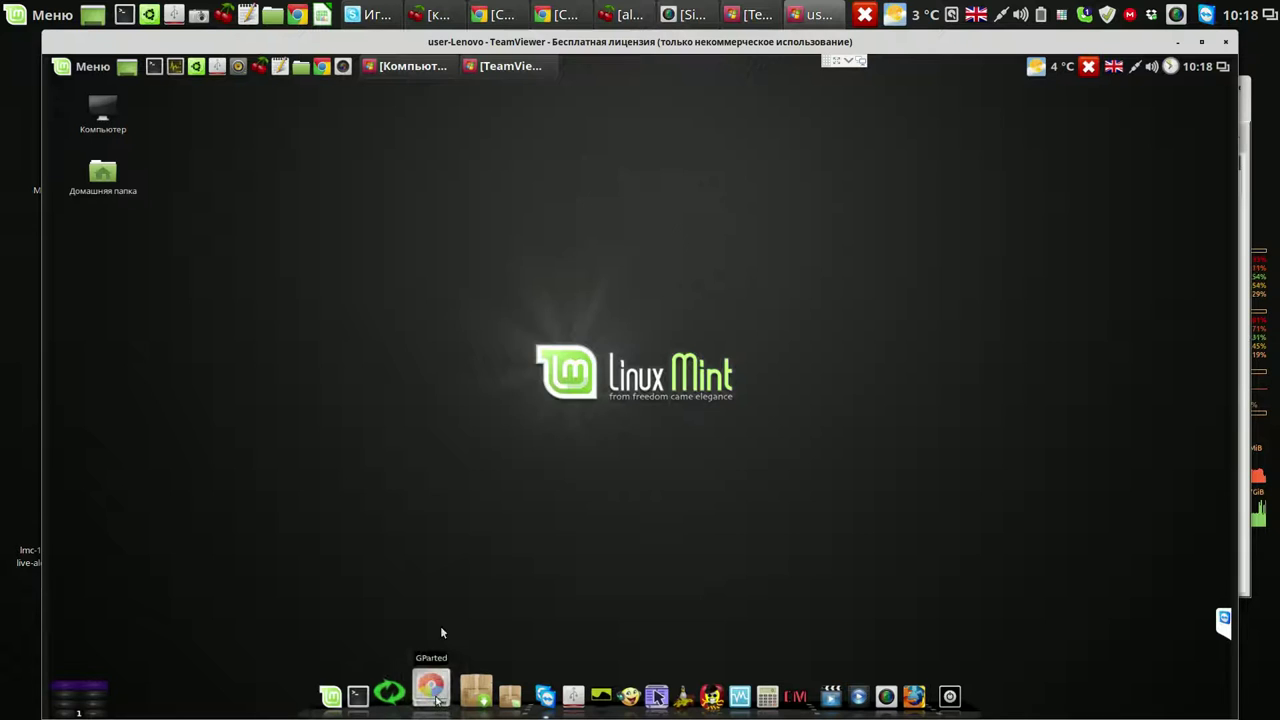
Step: Launch GParted and authenticate with the account password
{"action": "left_click", "coordinate": [436, 698]}
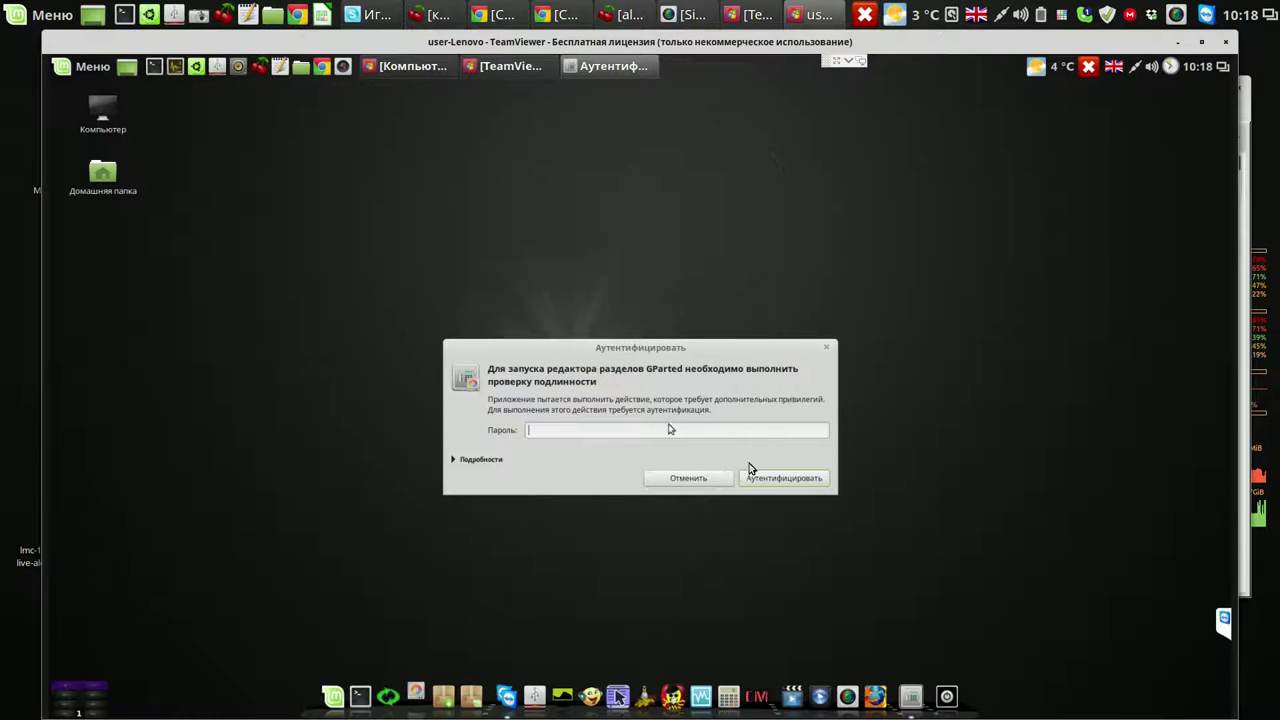
{"action": "type", "text": "•••••"}
{"action": "key", "text": "Return"}
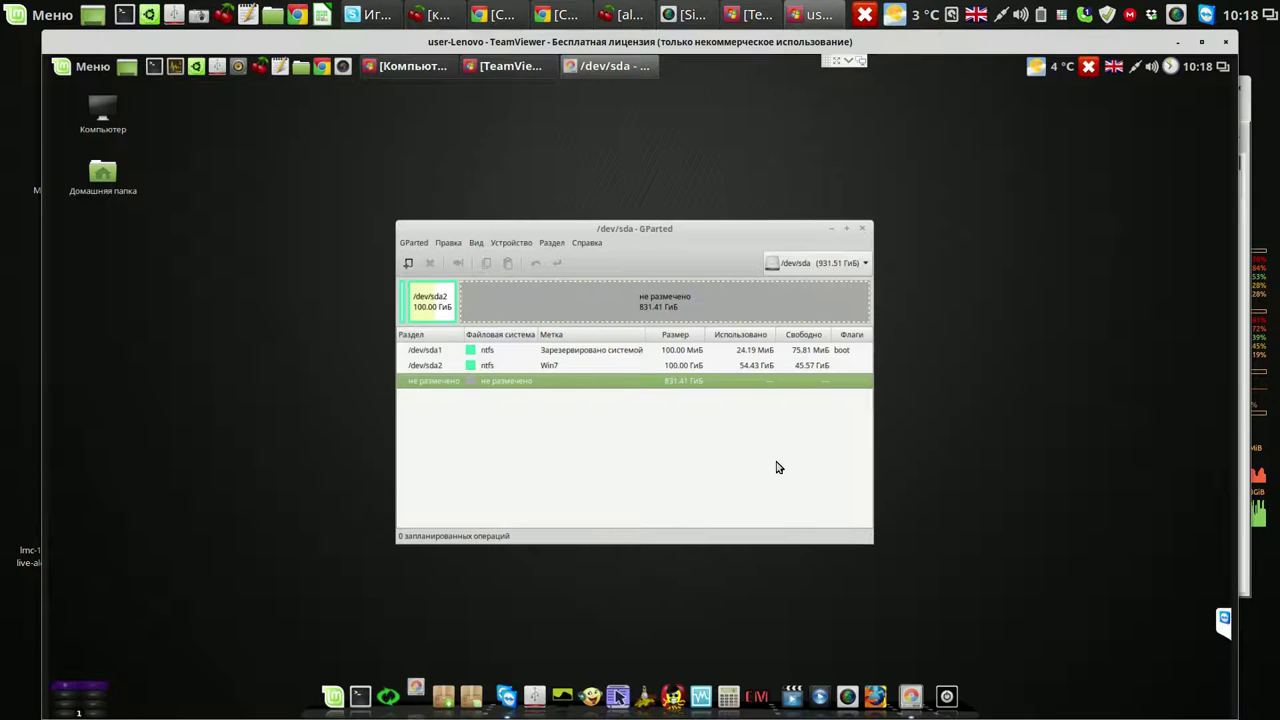
Step: Show the device information for /dev/sda to check its partition table type, and enlarge the GParted window
{"action": "left_click_drag", "start_coordinate": [706, 229], "coordinate": [610, 184]}
{"action": "left_click", "coordinate": [390, 215]}
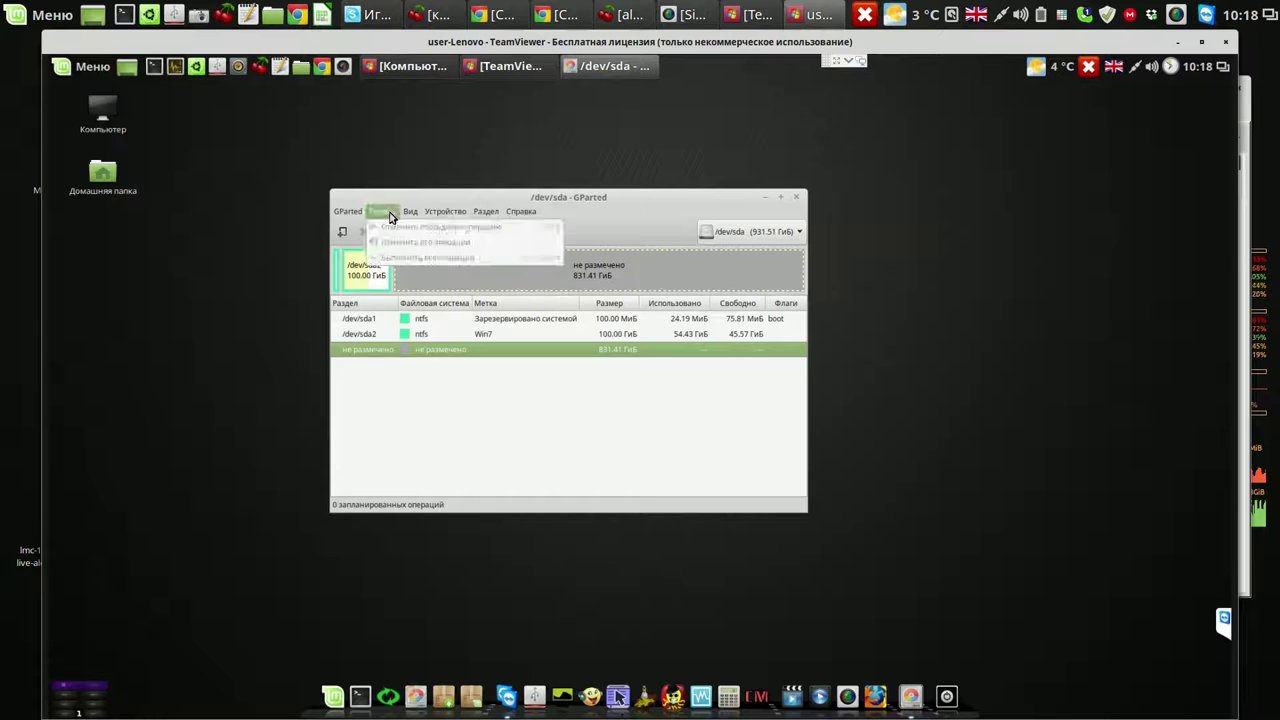
{"action": "mouse_move", "coordinate": [410, 216]}
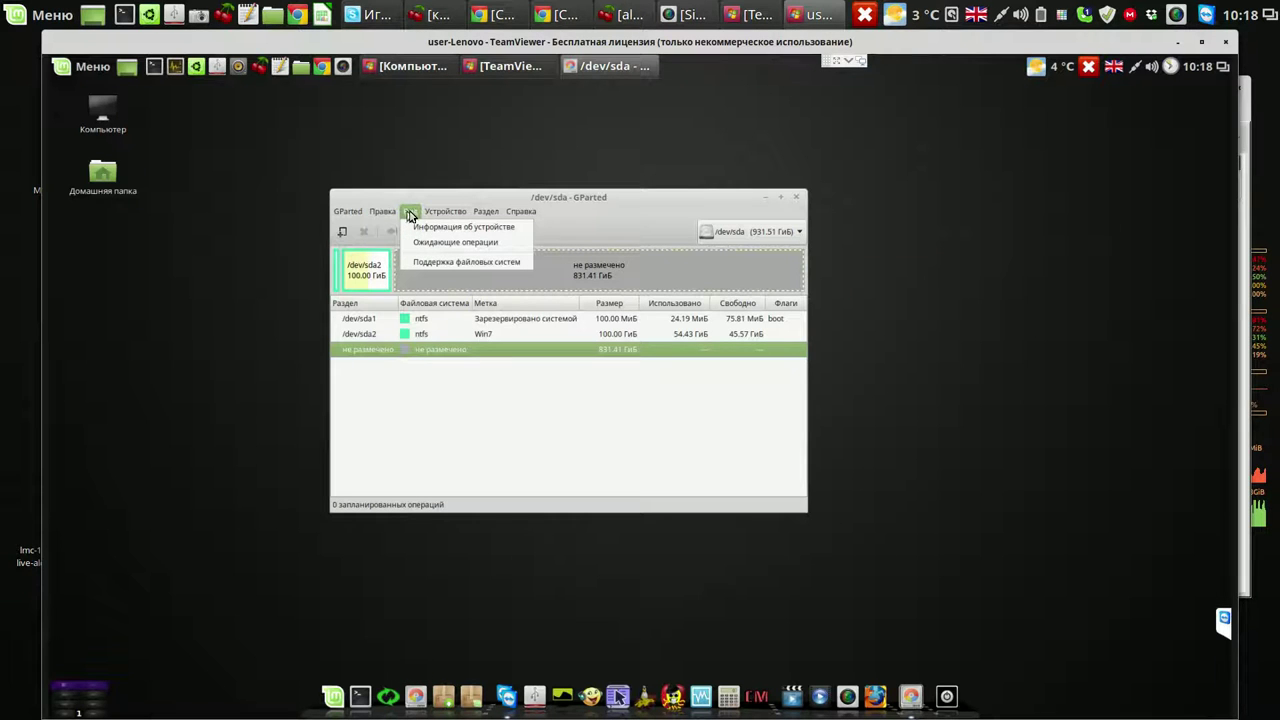
{"action": "left_click", "coordinate": [422, 230]}
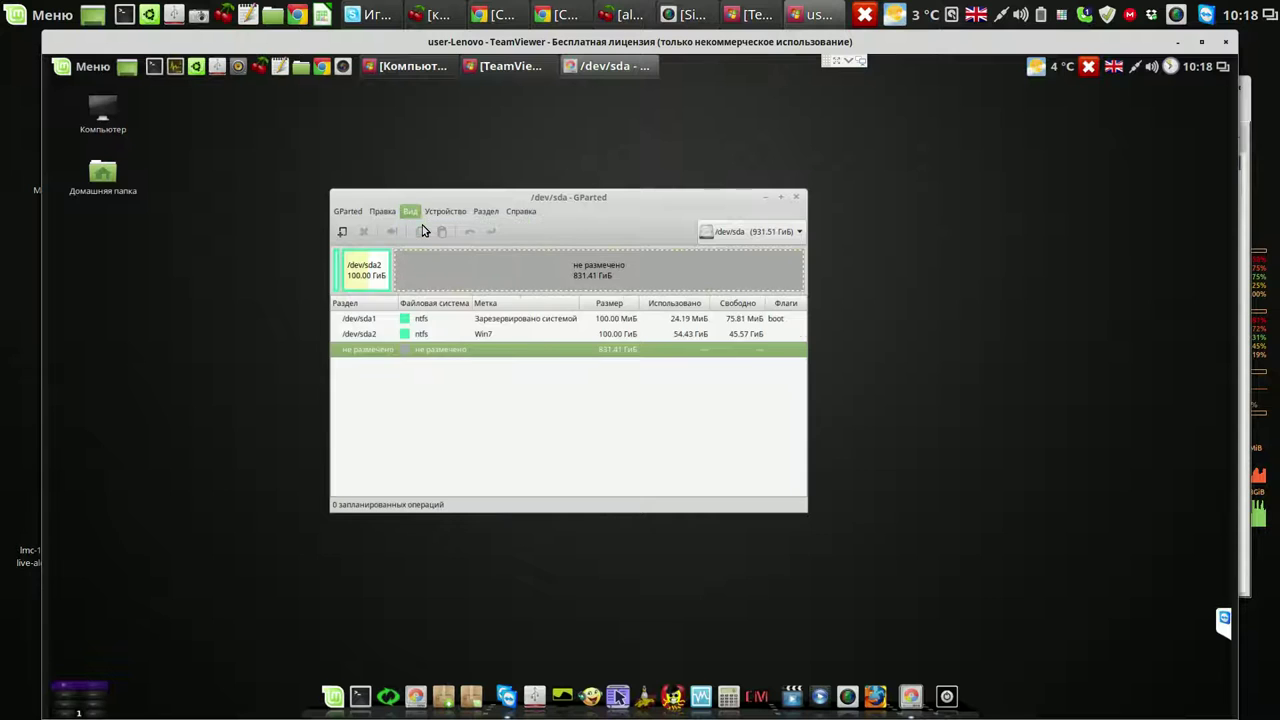
{"action": "left_click_drag", "start_coordinate": [440, 360], "coordinate": [410, 361]}
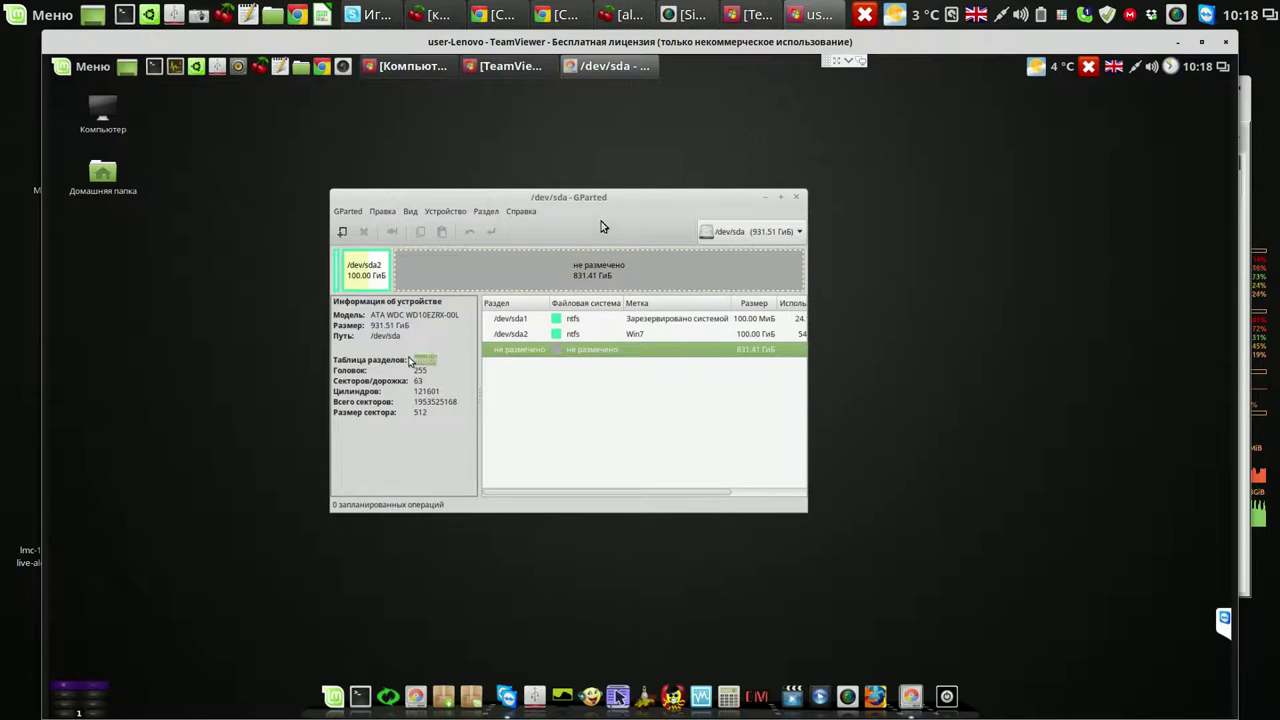
{"action": "left_click_drag", "start_coordinate": [604, 199], "coordinate": [505, 158]}
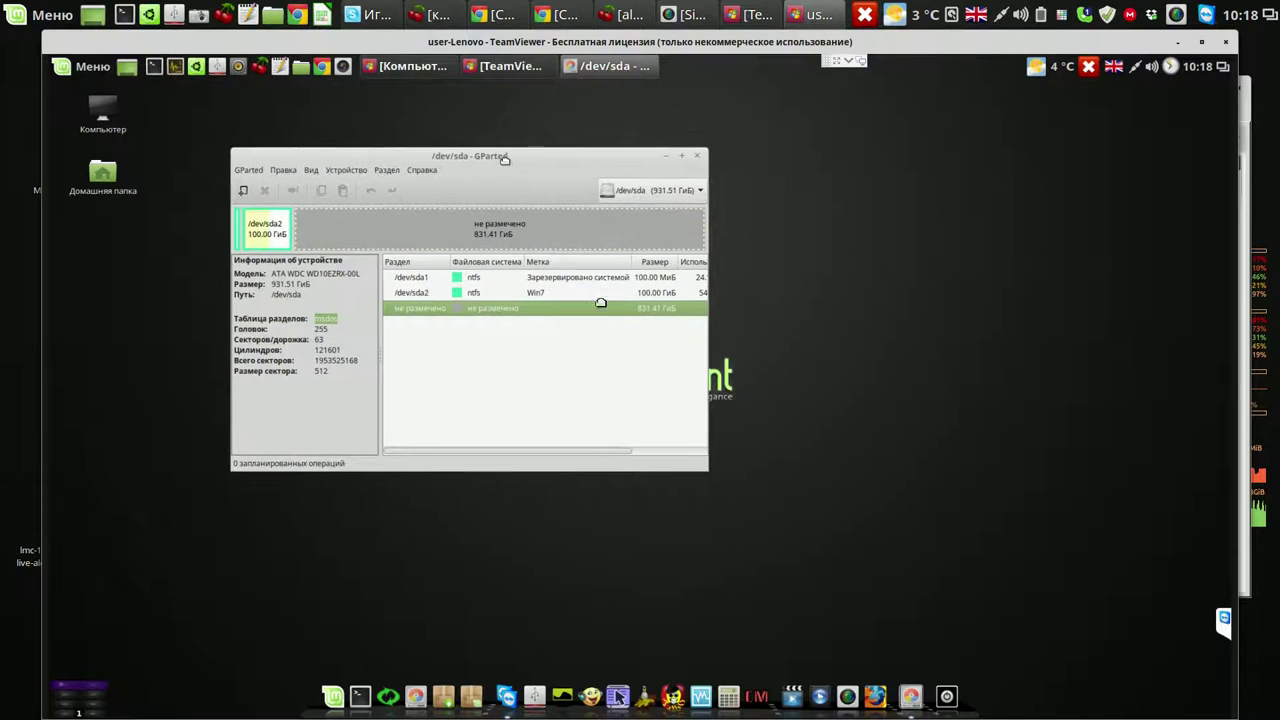
{"action": "left_click_drag", "start_coordinate": [699, 464], "coordinate": [926, 531]}
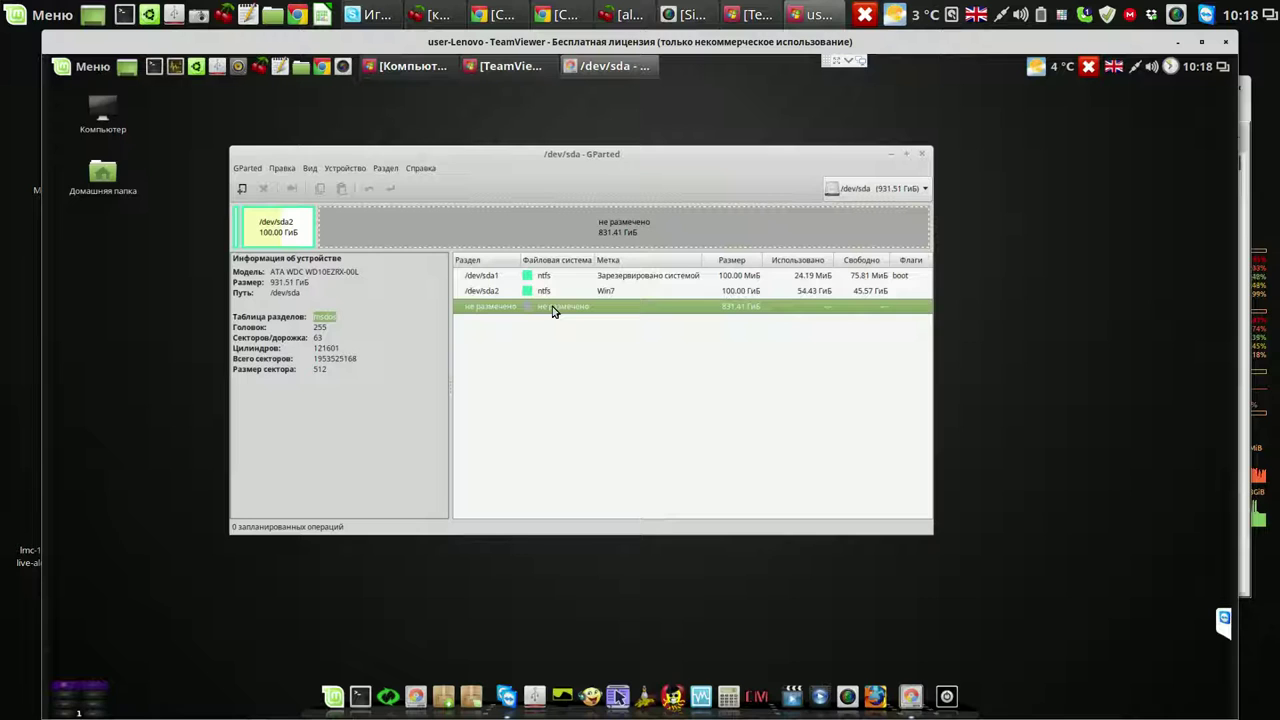
Step: Add a new primary partition of 51200 MiB with the ext3 file system in the unallocated space of /dev/sda
{"action": "right_click", "coordinate": [553, 311]}
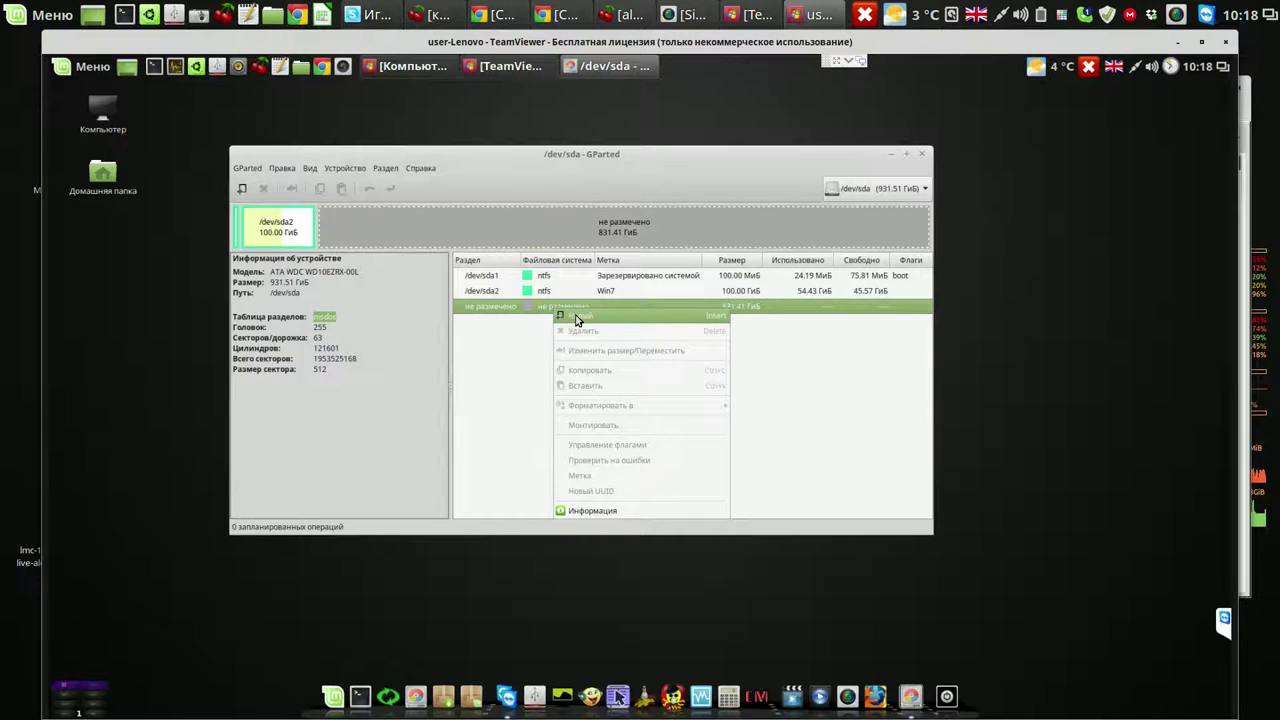
{"action": "left_click", "coordinate": [577, 319]}
{"action": "left_click_drag", "start_coordinate": [550, 349], "coordinate": [482, 351]}
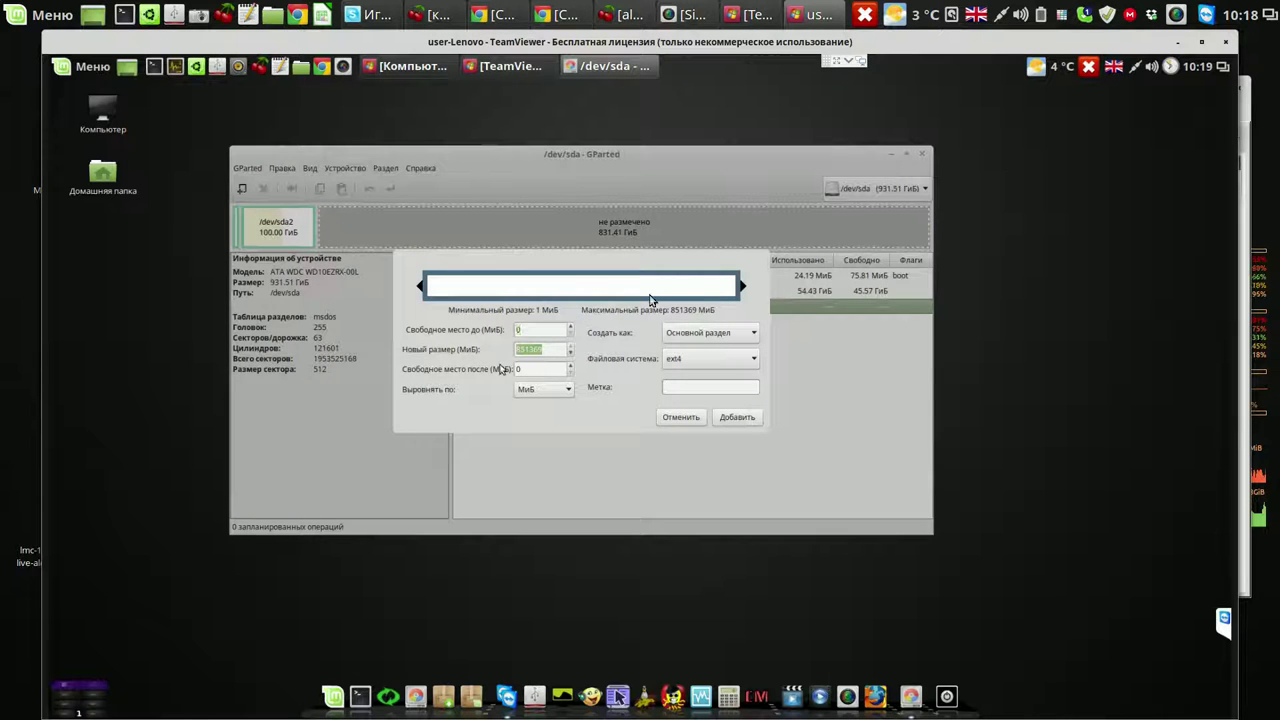
{"action": "type", "text": "51200"}
{"action": "key", "text": "Tab"}
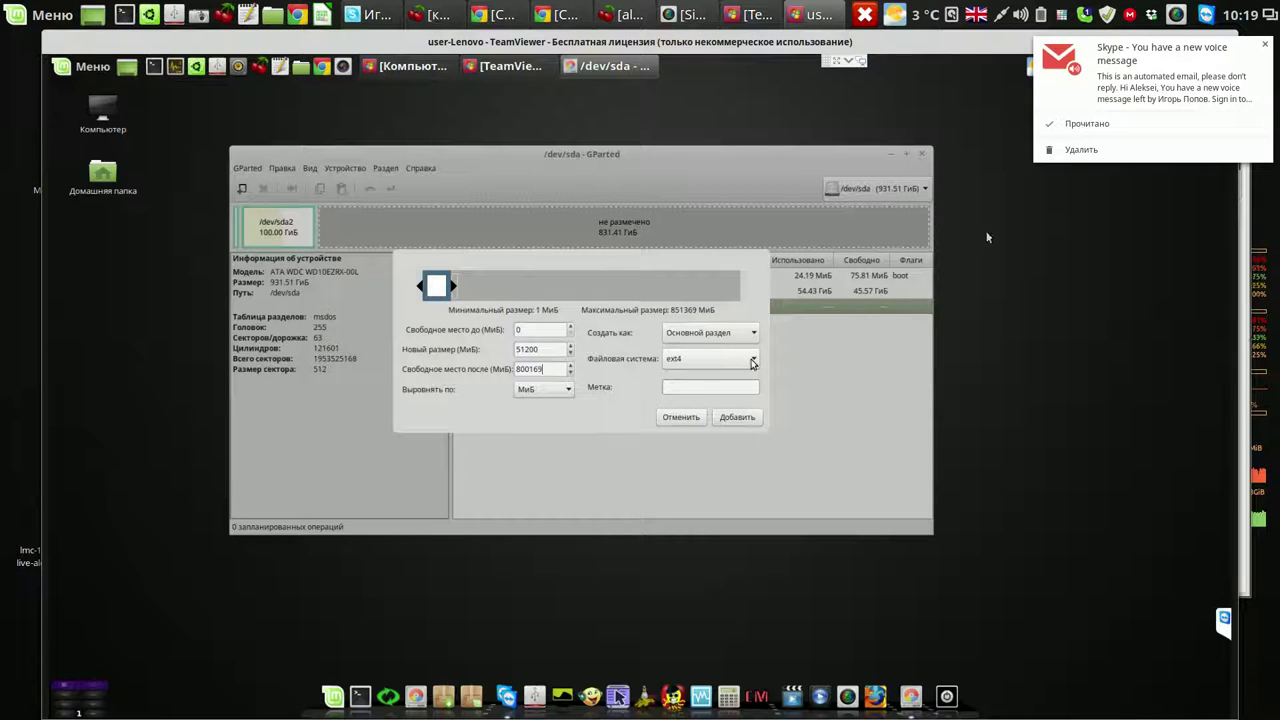
{"action": "left_click", "coordinate": [1106, 125]}
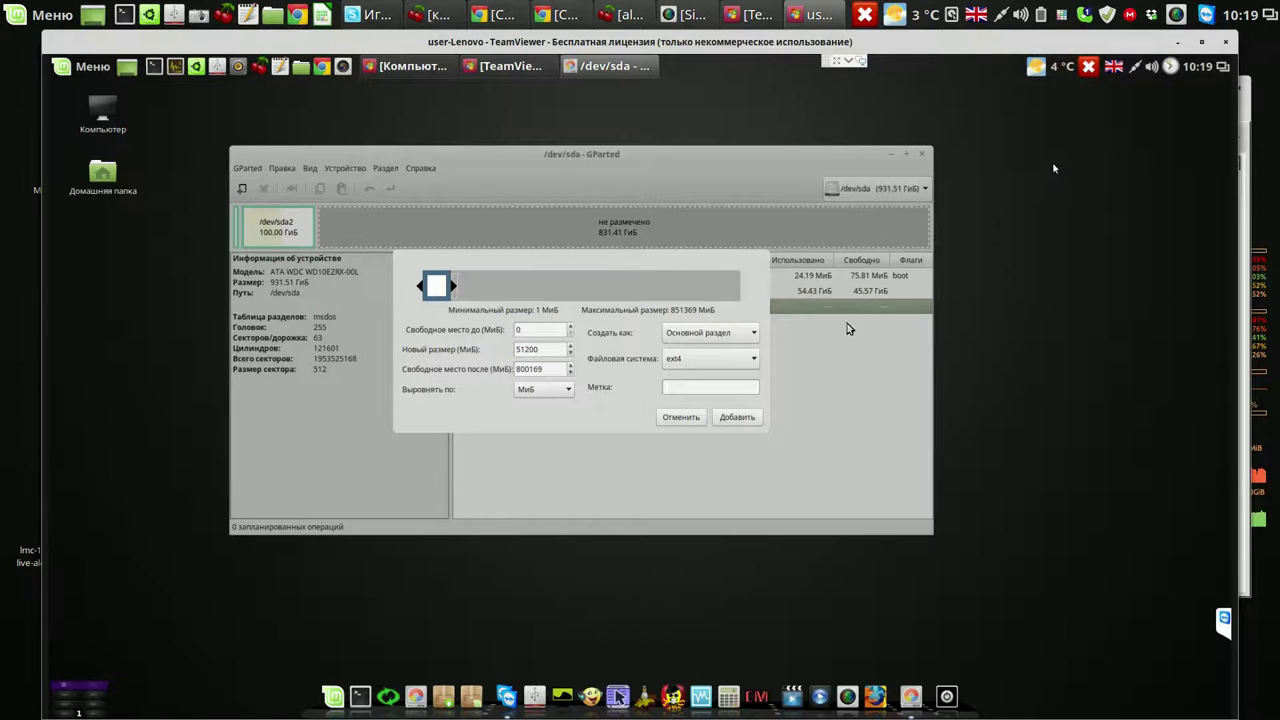
{"action": "left_click", "coordinate": [753, 362]}
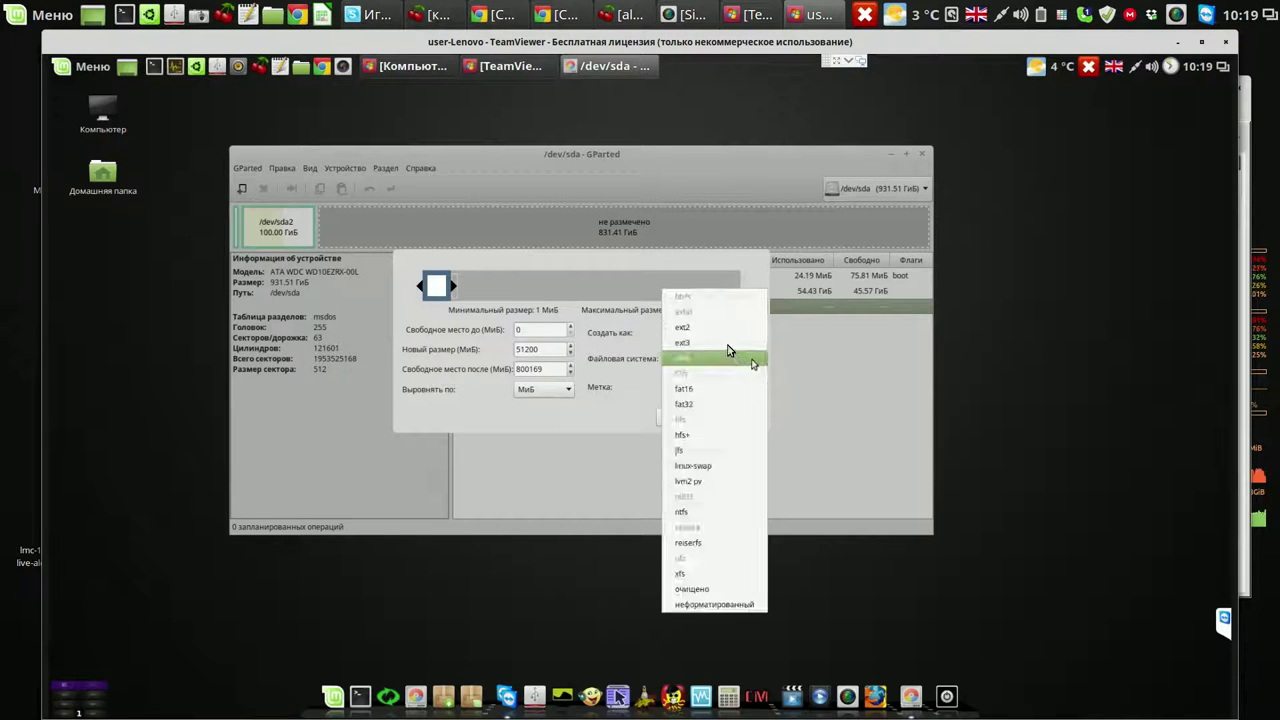
{"action": "left_click", "coordinate": [729, 343]}
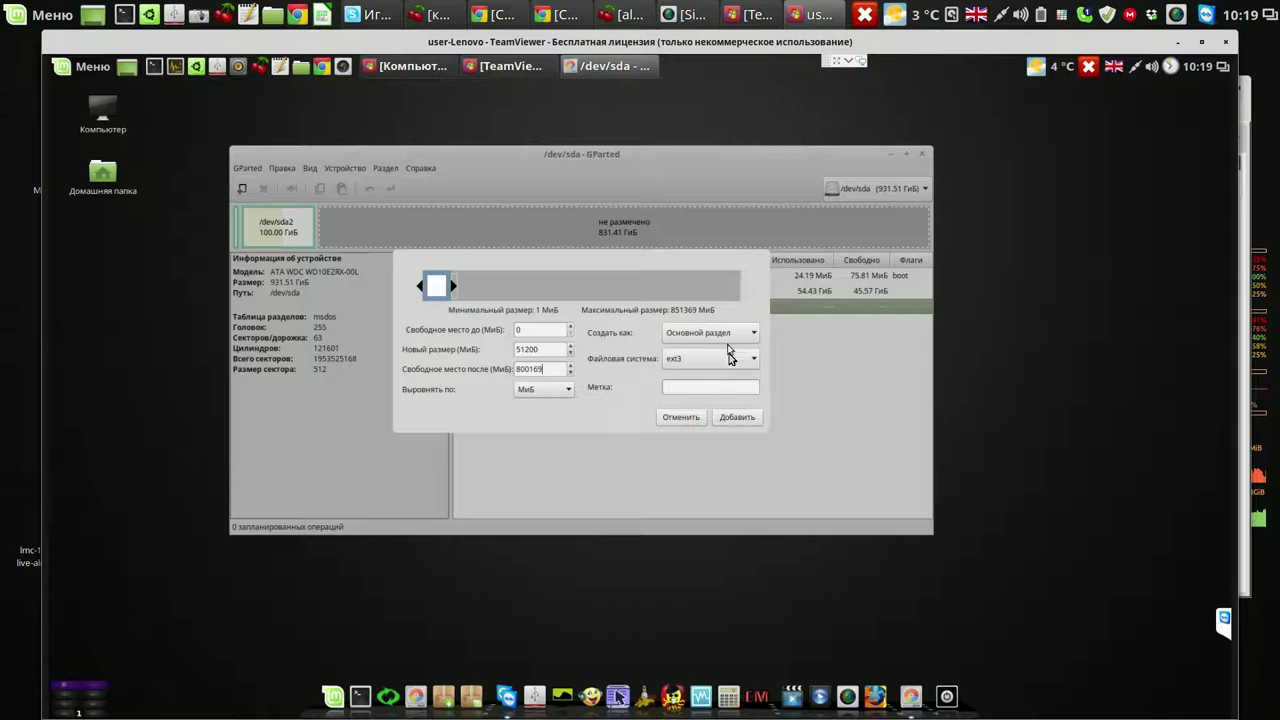
{"action": "left_click", "coordinate": [742, 419]}
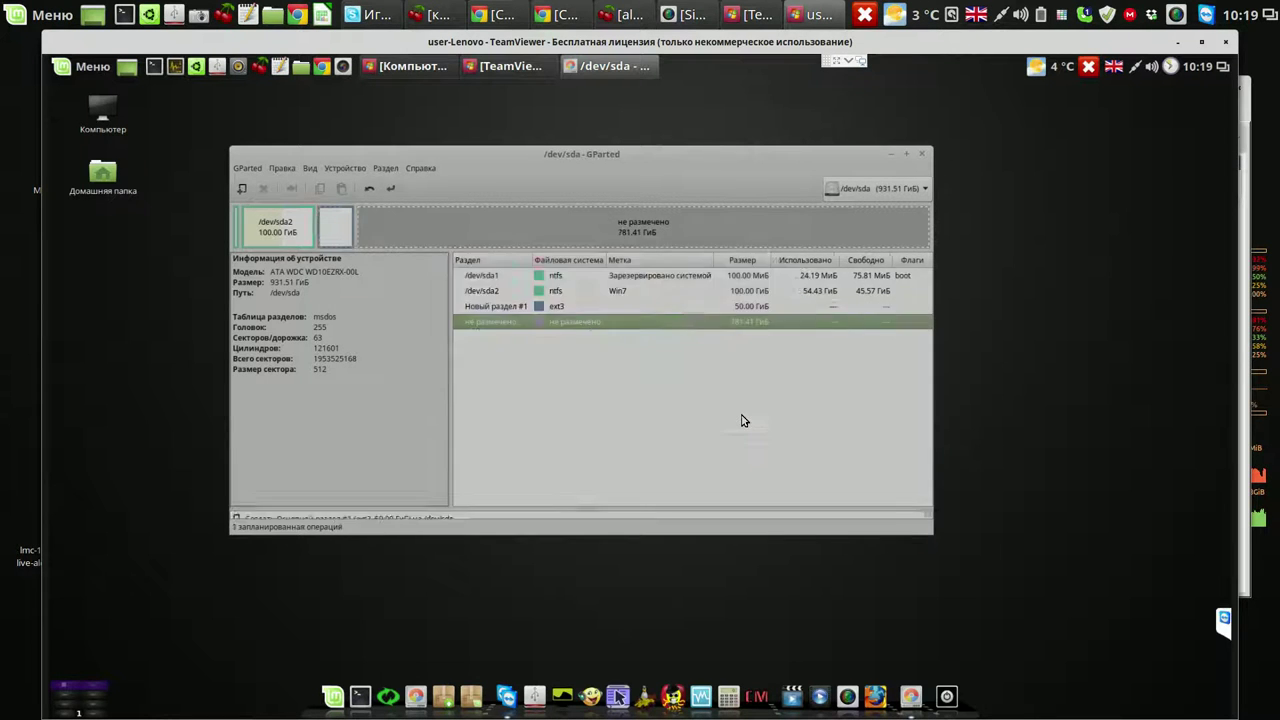
Step: Apply the pending creation of the ext3 primary partition to the disk and dismiss the completion report
{"action": "left_click", "coordinate": [390, 189]}
{"action": "left_click", "coordinate": [705, 386]}
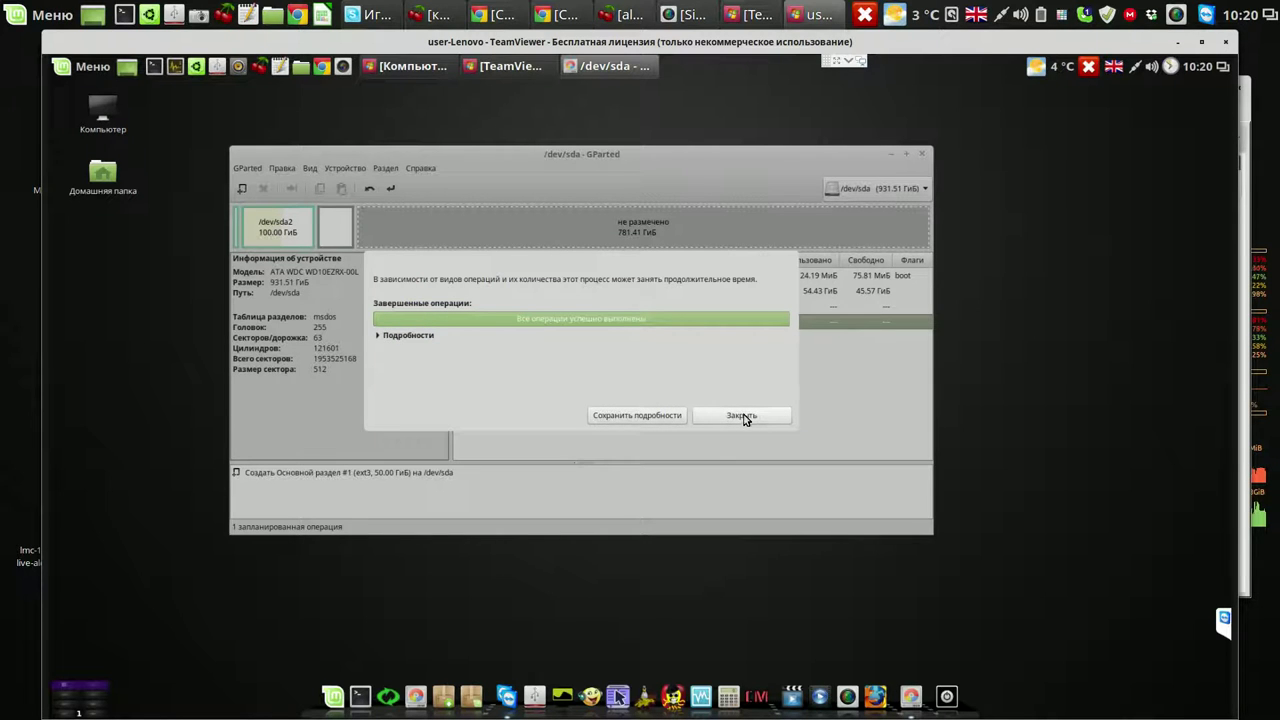
{"action": "left_click", "coordinate": [741, 416]}
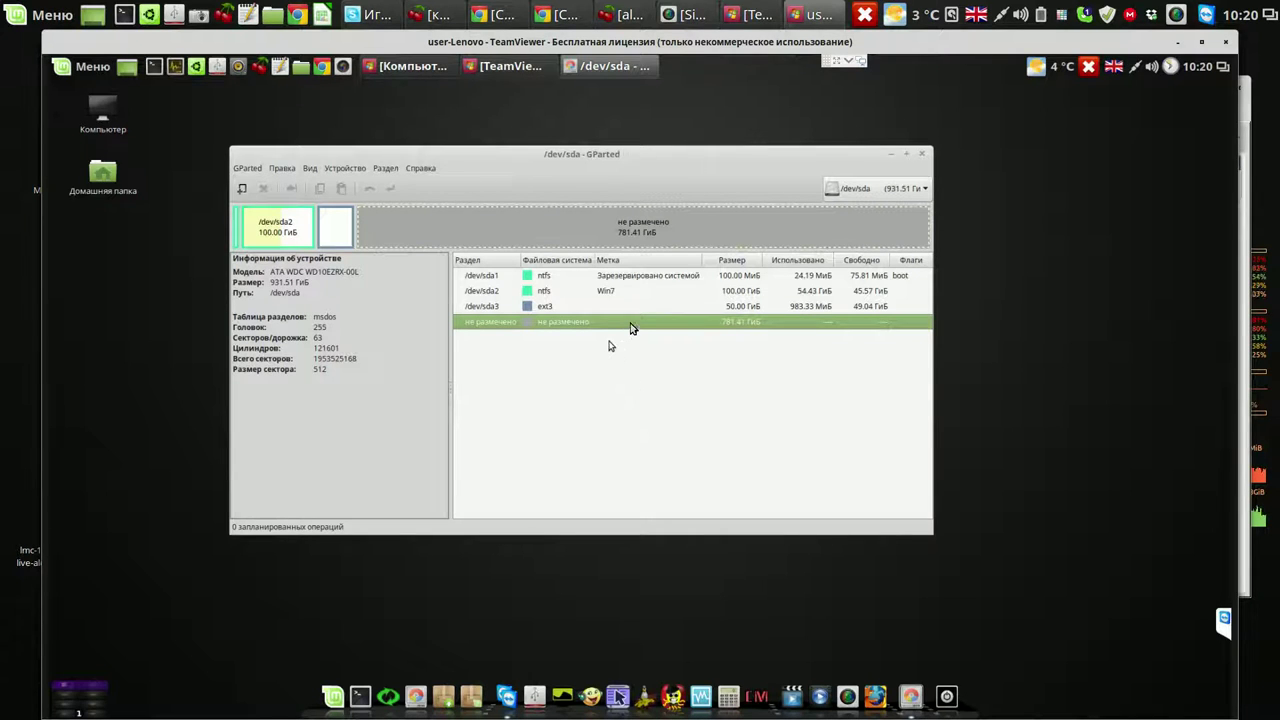
Step: Add an extended partition that fills all the remaining unallocated space of /dev/sda
{"action": "right_click", "coordinate": [630, 327]}
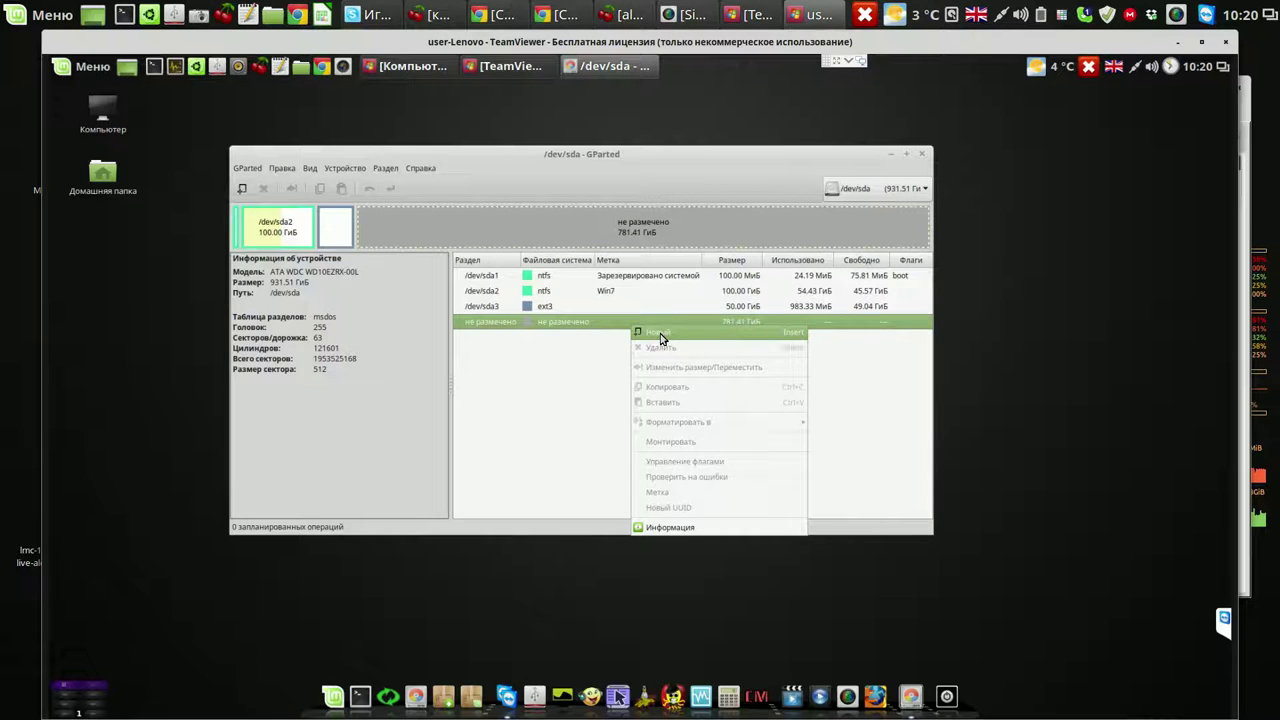
{"action": "left_click", "coordinate": [660, 335]}
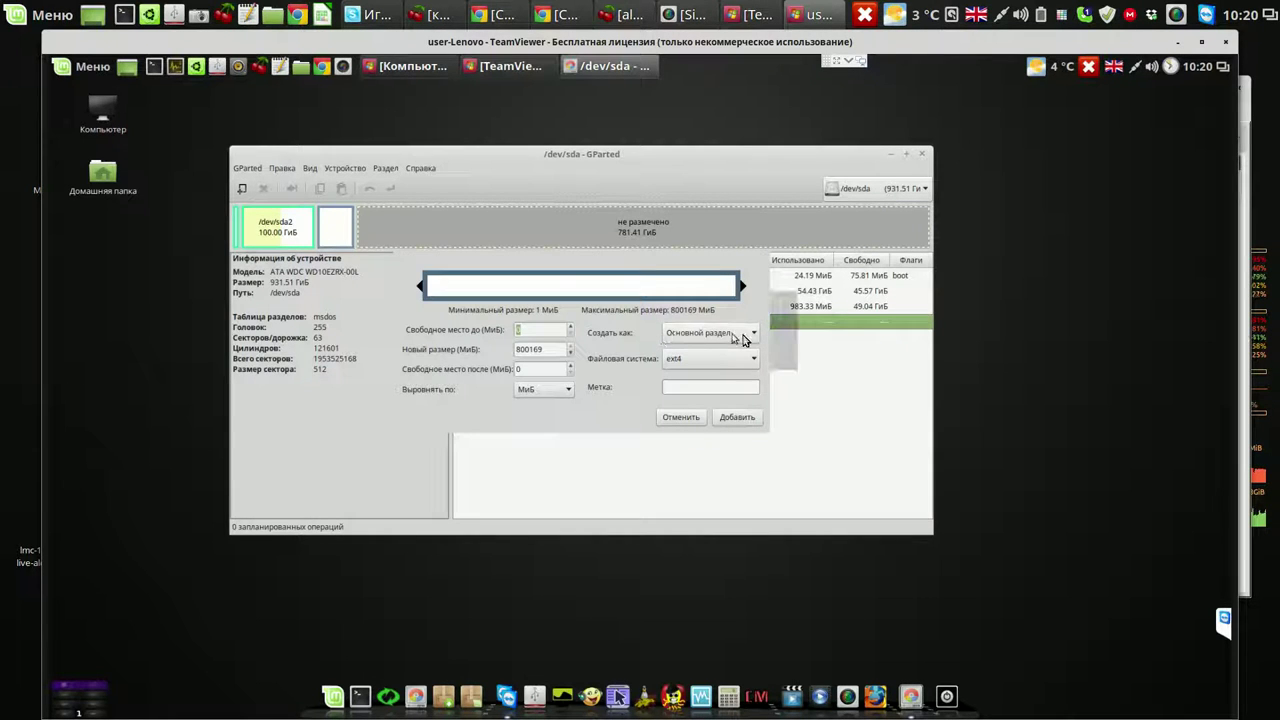
{"action": "left_click", "coordinate": [751, 336]}
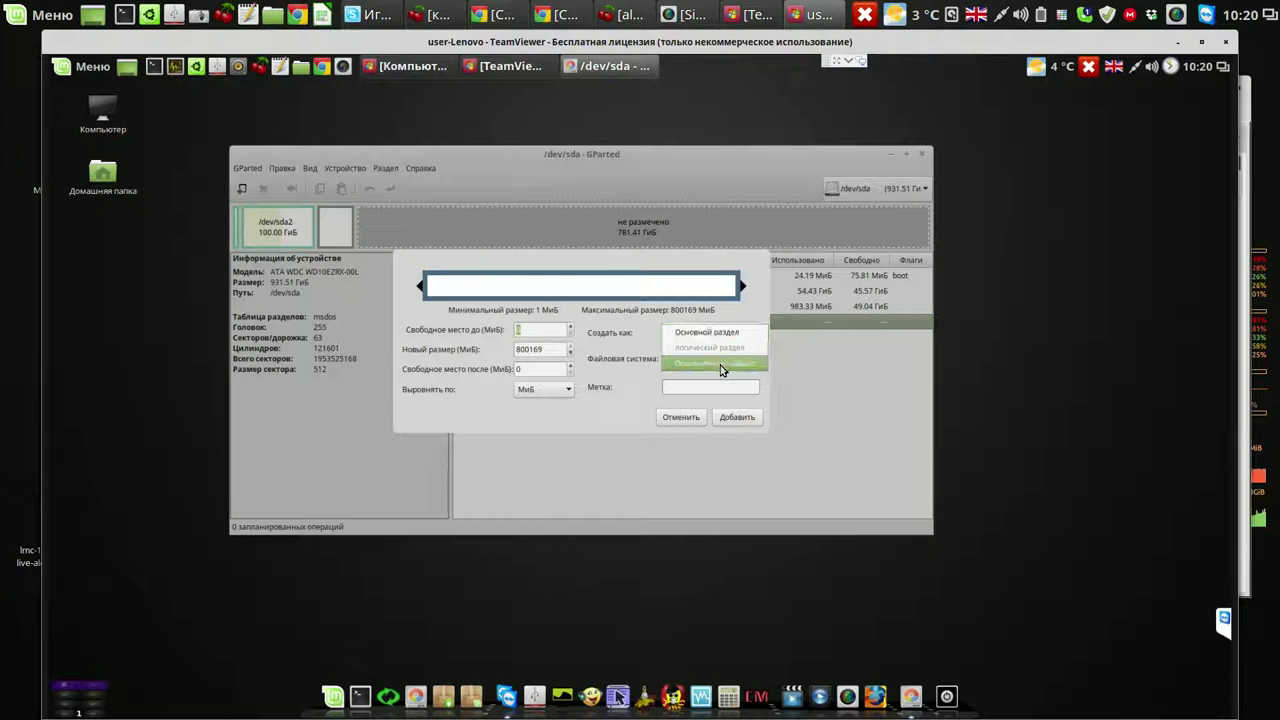
{"action": "left_click", "coordinate": [722, 369]}
{"action": "left_click", "coordinate": [737, 419]}
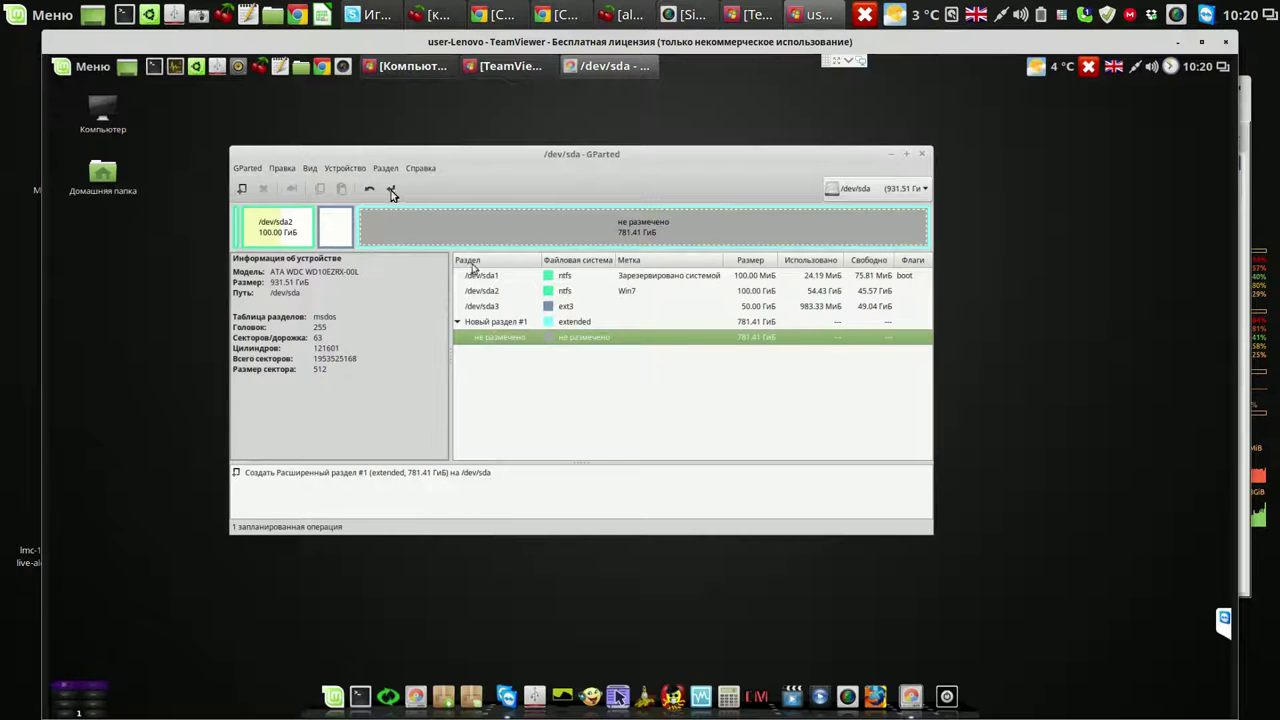
Step: Apply the pending creation of the extended partition to the disk and dismiss the completion report
{"action": "left_click", "coordinate": [391, 190]}
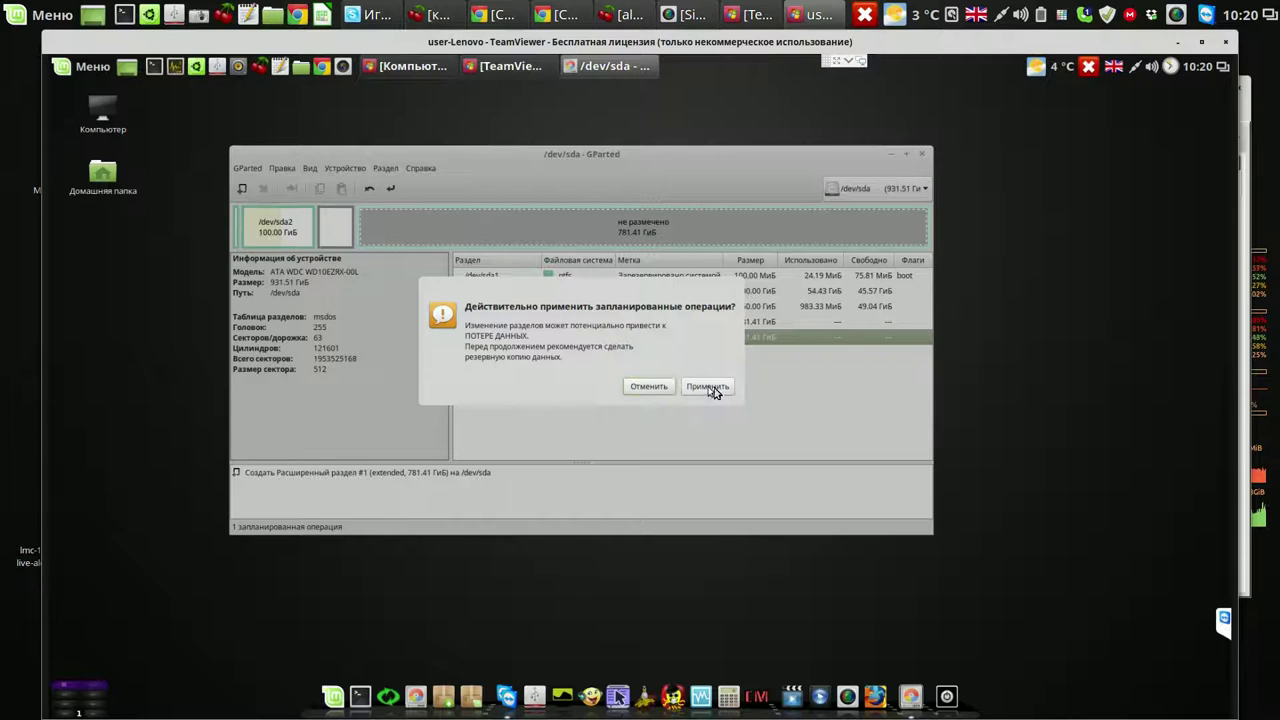
{"action": "left_click", "coordinate": [709, 387]}
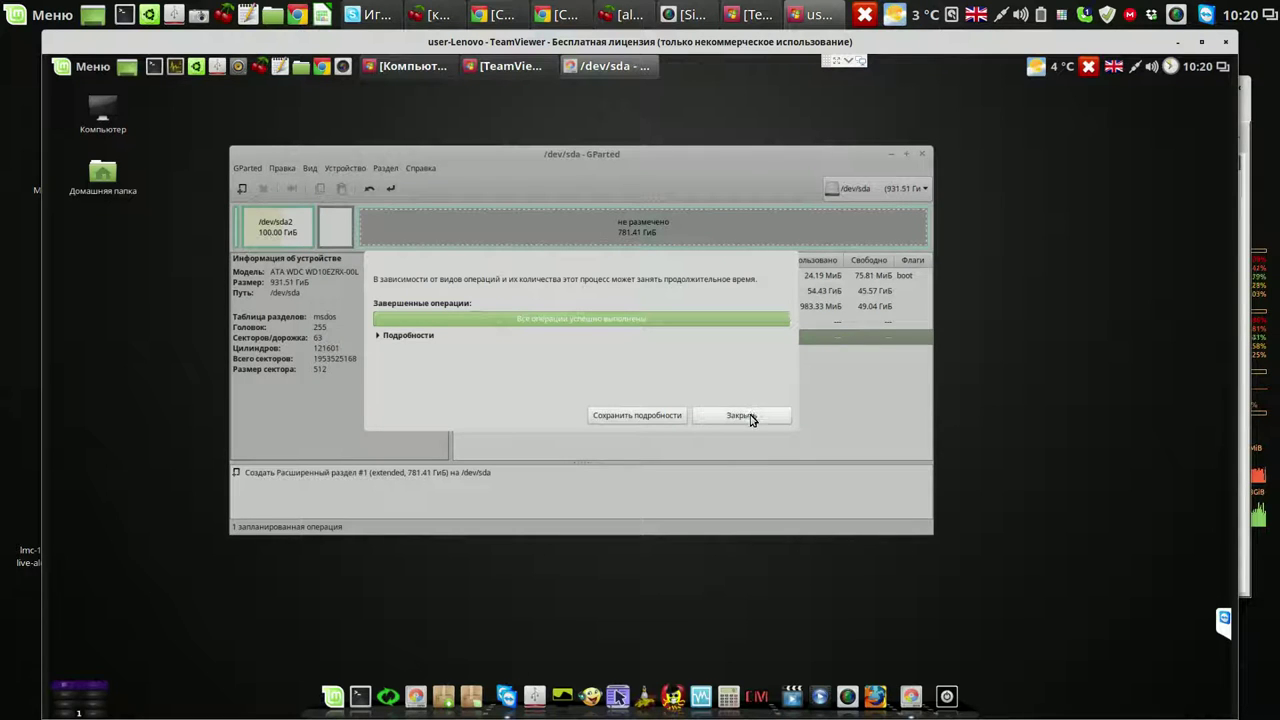
{"action": "left_click", "coordinate": [744, 416]}
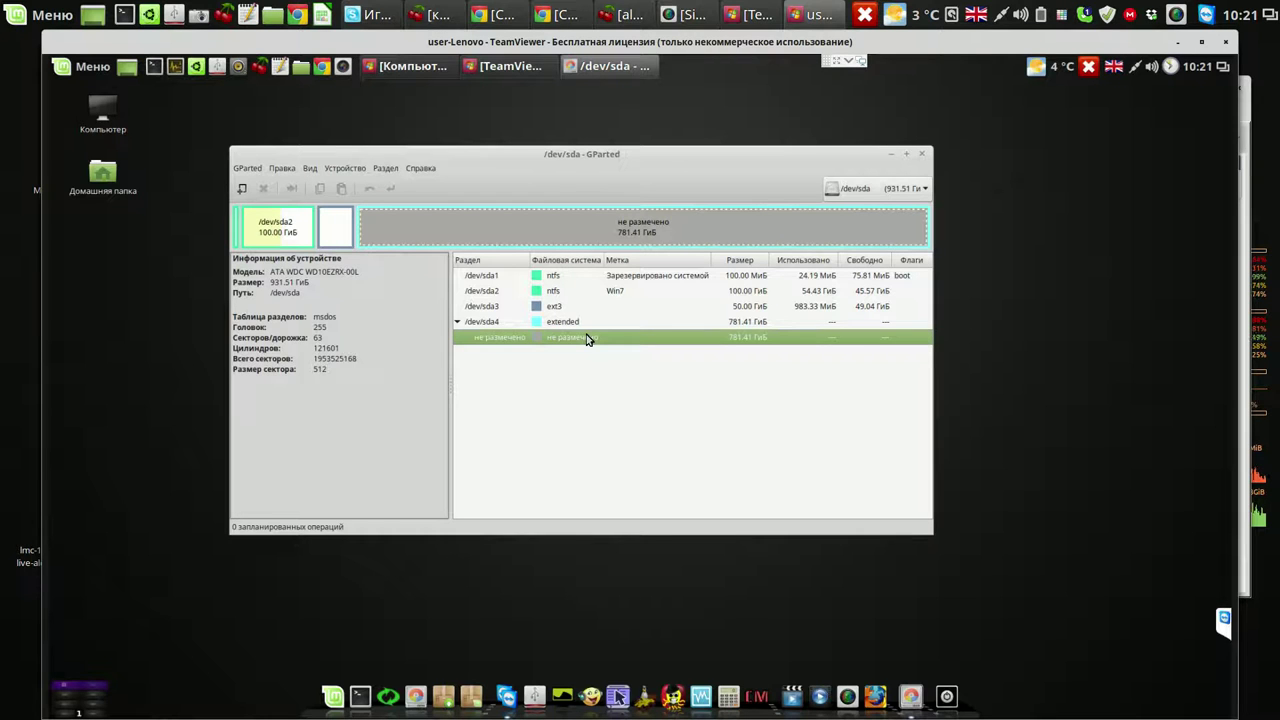
Step: Create an 8 GiB linux-swap logical partition in the unallocated space inside the extended partition and apply it
{"action": "right_click", "coordinate": [588, 339]}
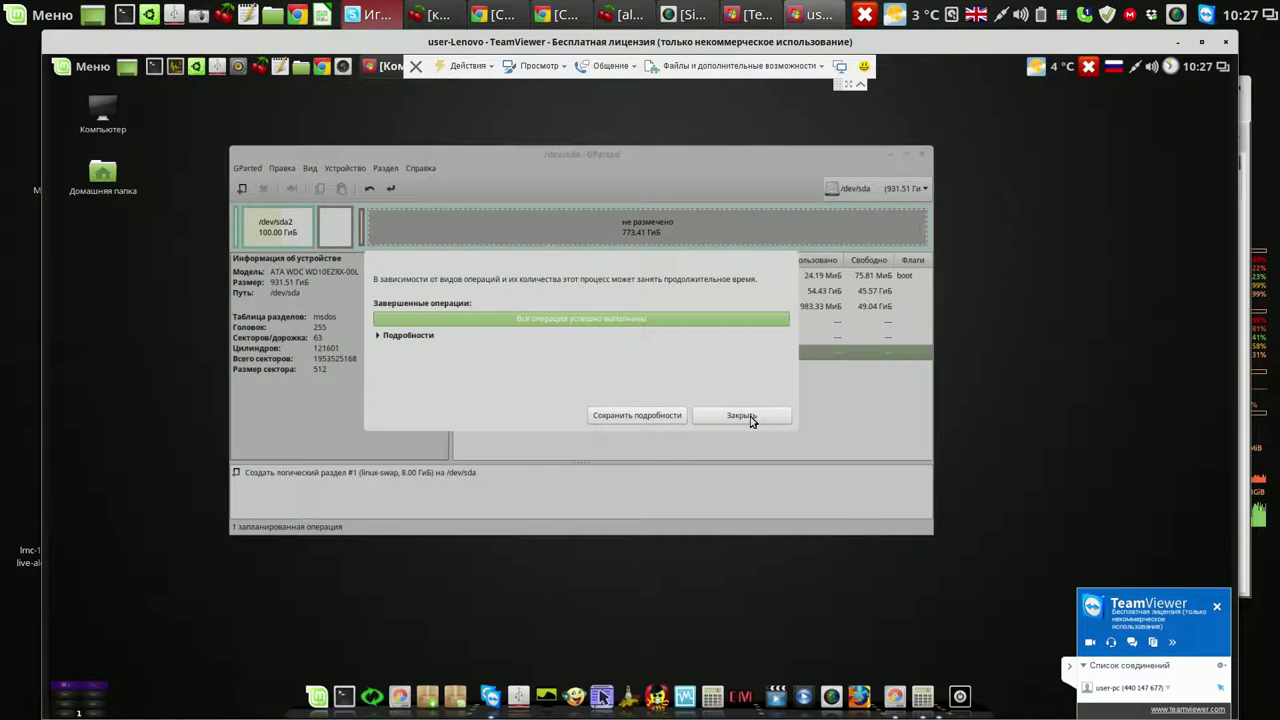
{"action": "left_click", "coordinate": [742, 416]}
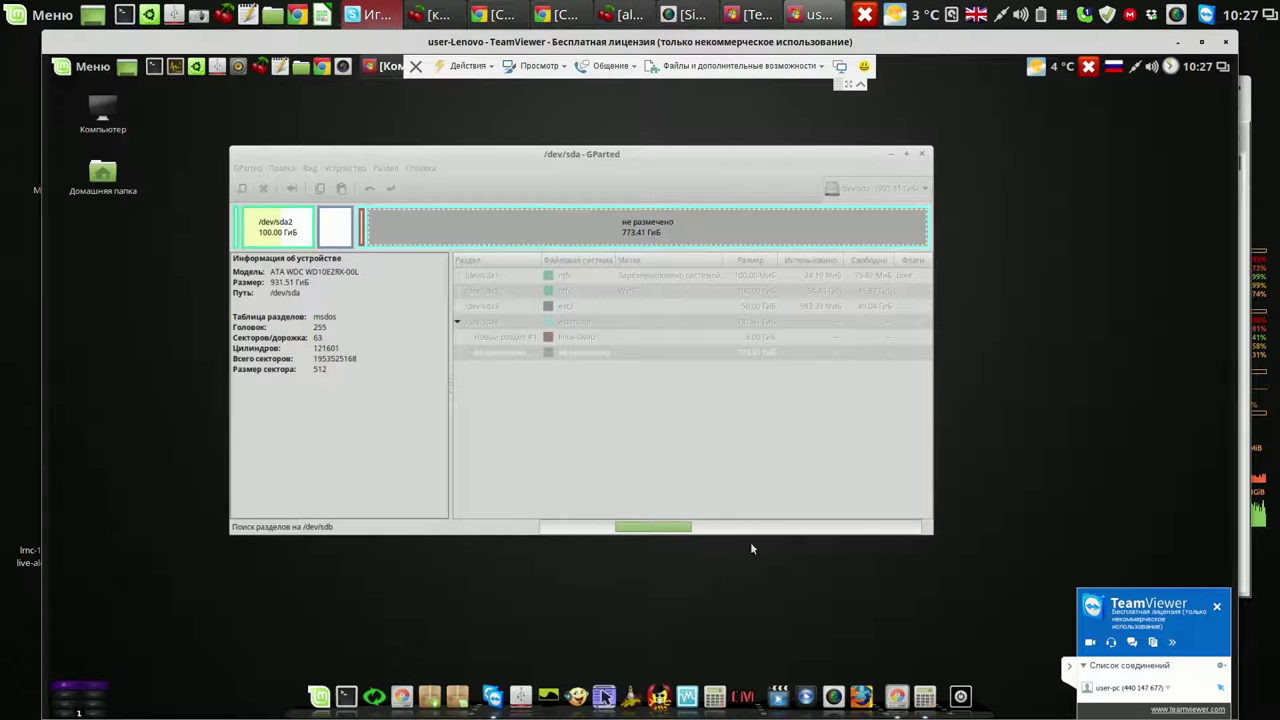
Step: Work out 400 GiB in MiB with the Calculator and add a 409600 MiB ext3 logical partition labelled lnx-data in GParted
{"action": "left_click", "coordinate": [922, 692]}
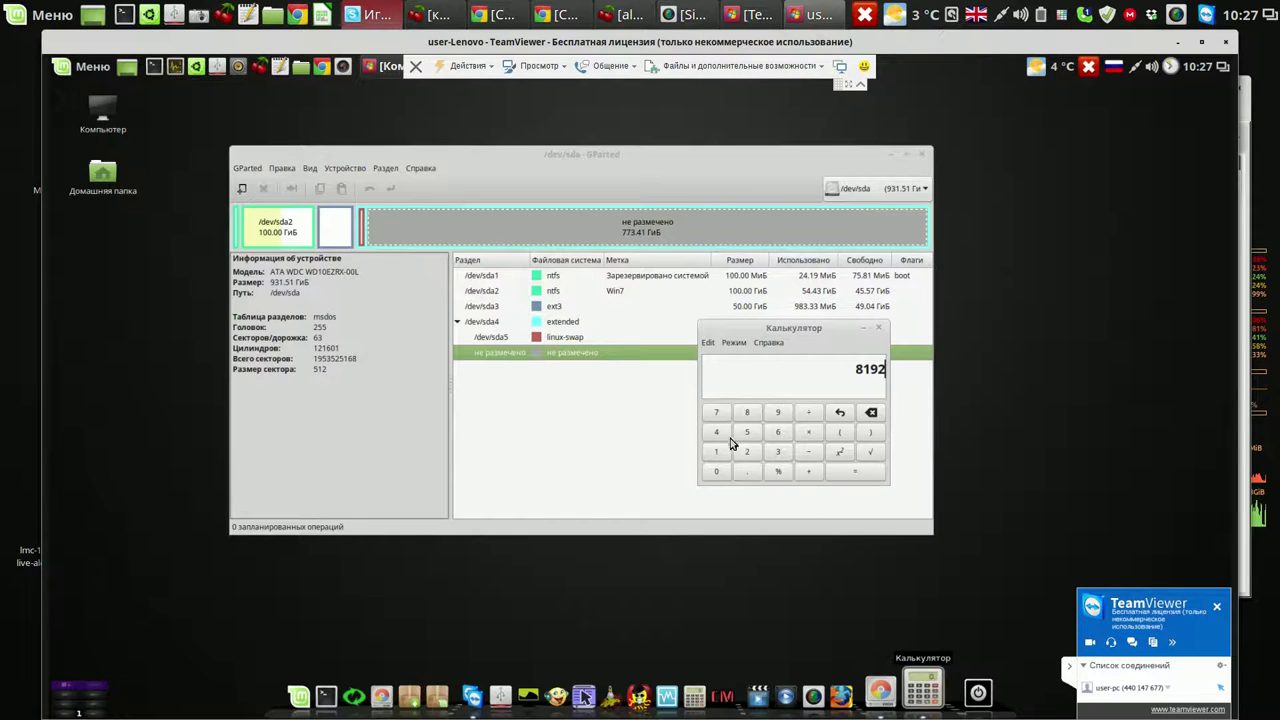
{"action": "left_click", "coordinate": [720, 435]}
{"action": "left_click", "coordinate": [720, 474]}
{"action": "left_click", "coordinate": [720, 472]}
{"action": "left_click", "coordinate": [809, 433]}
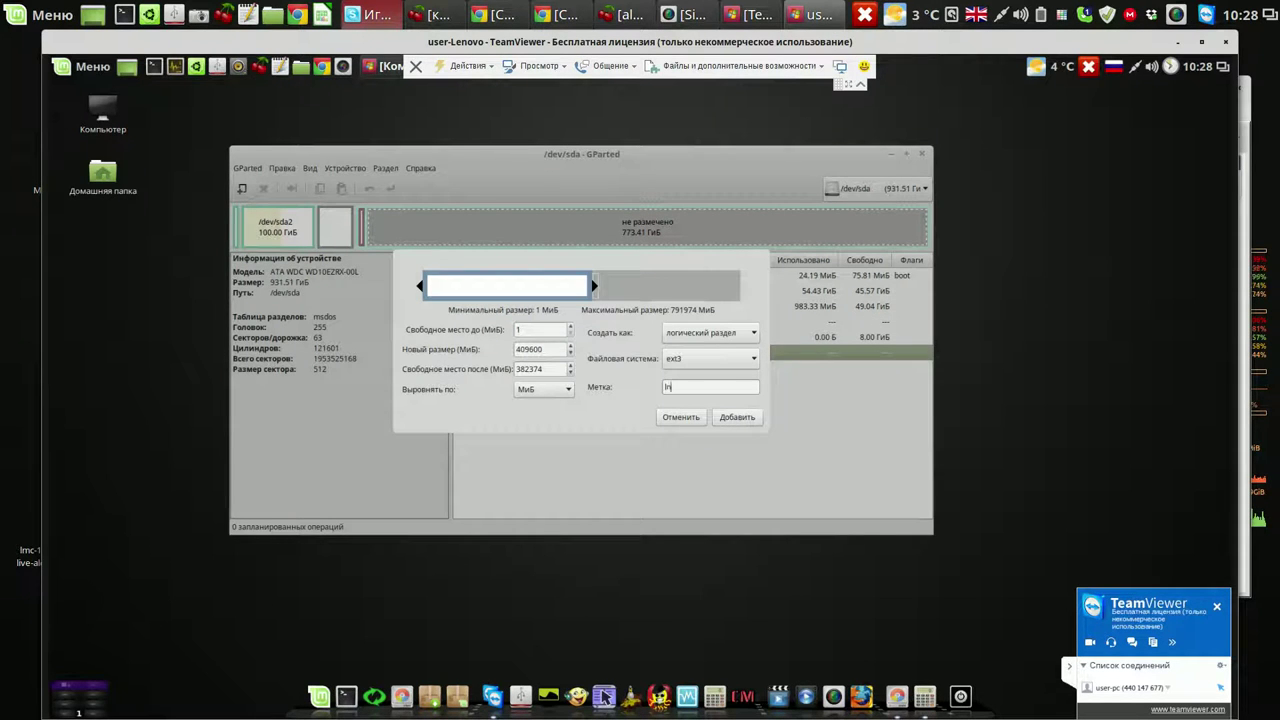
{"action": "type", "text": "data"}
{"action": "left_click", "coordinate": [731, 419]}
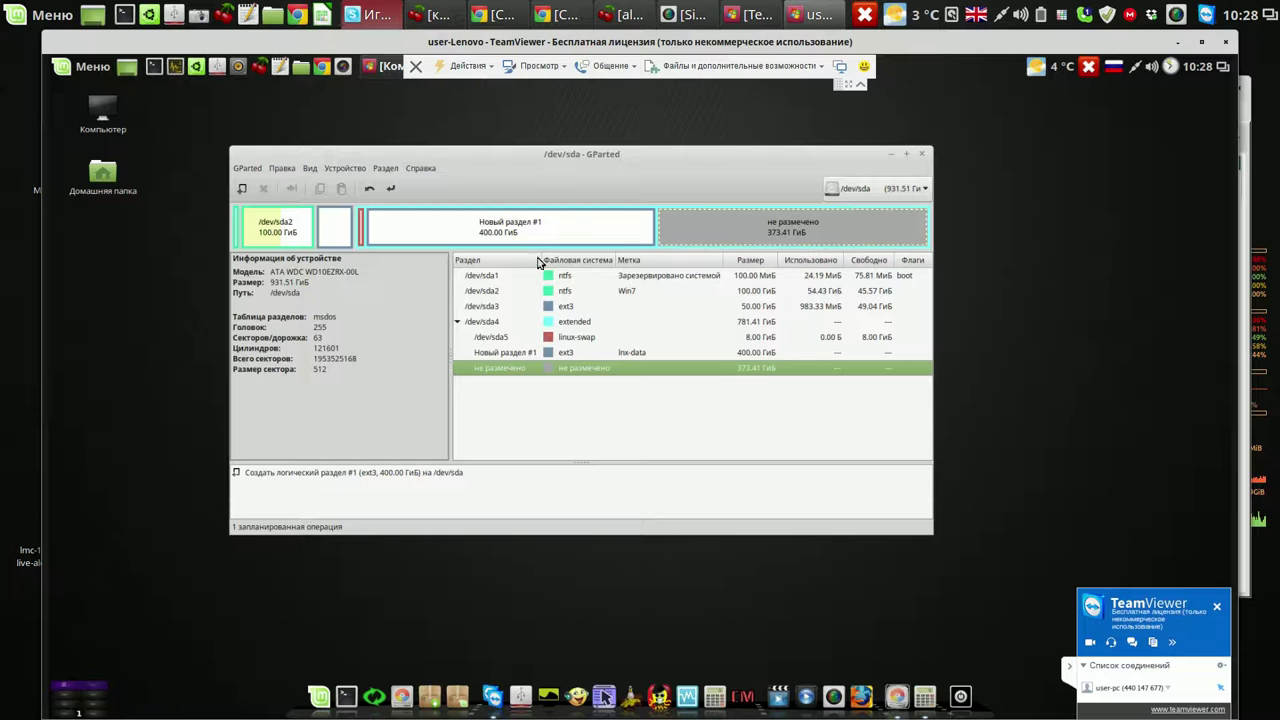
Step: Add an NTFS logical partition labelled win-data in all the remaining unallocated space and apply both pending partition creations
{"action": "right_click", "coordinate": [588, 370]}
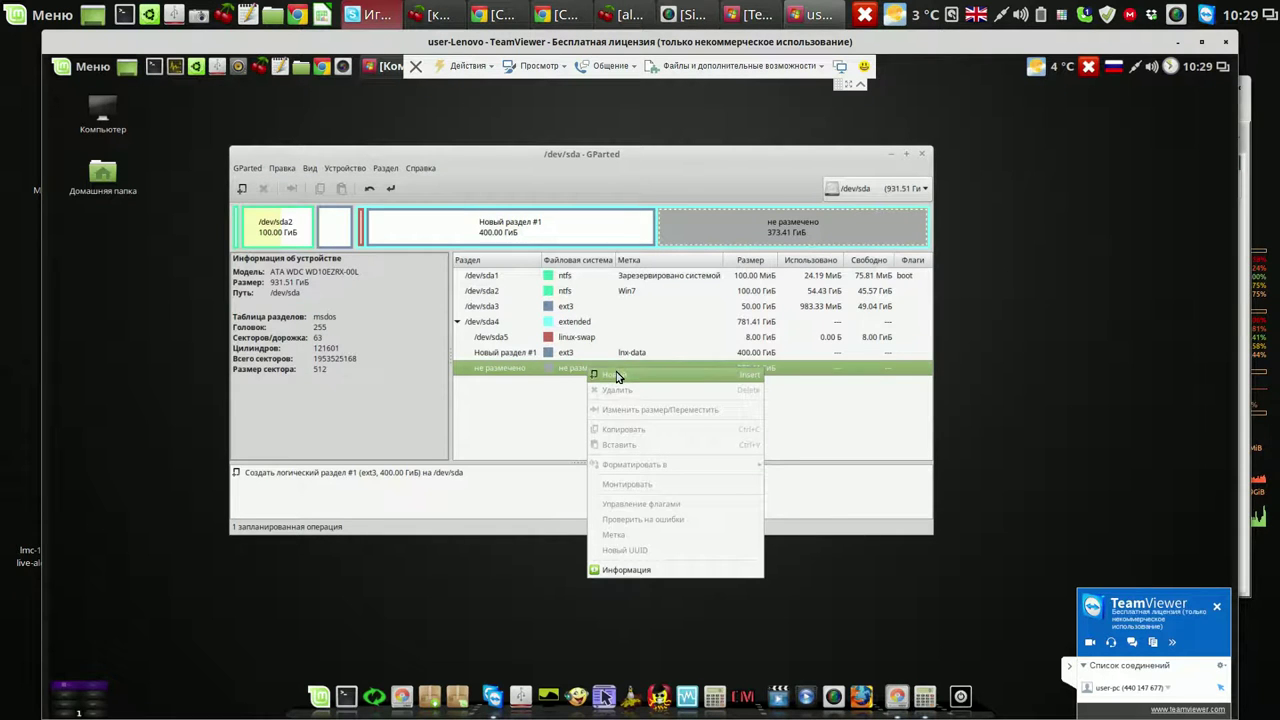
{"action": "left_click", "coordinate": [617, 376]}
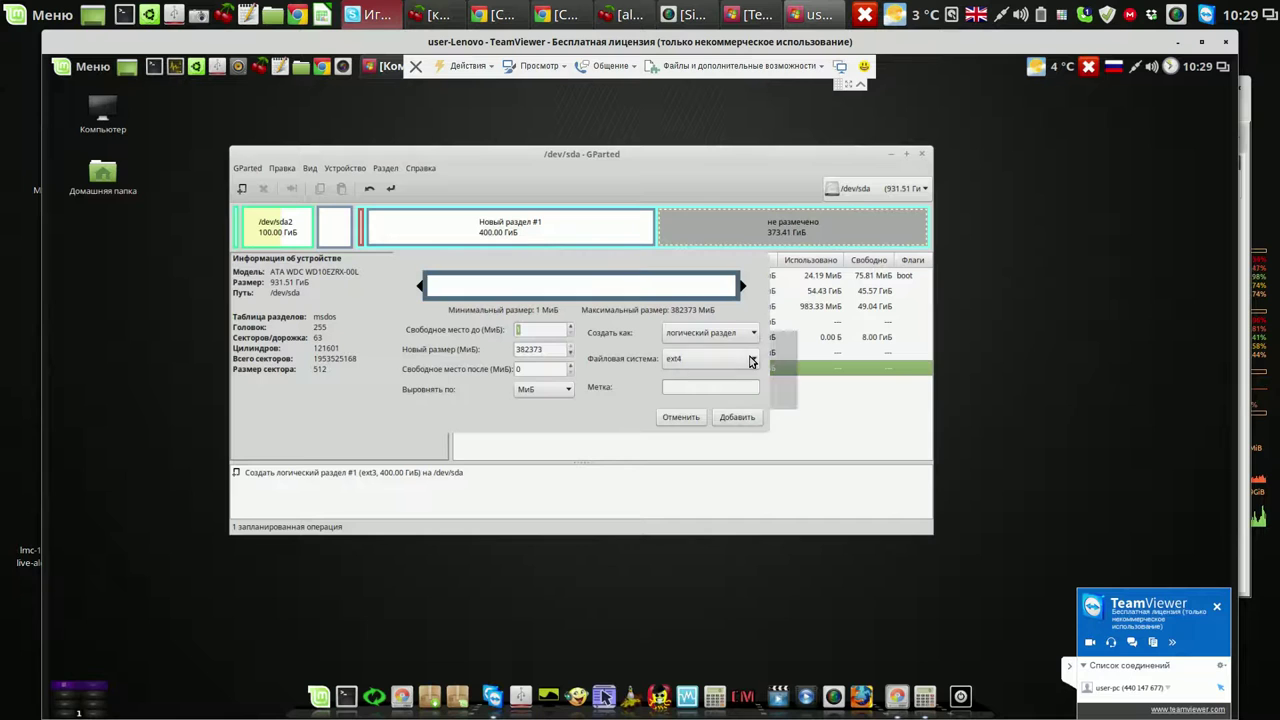
{"action": "left_click", "coordinate": [752, 362]}
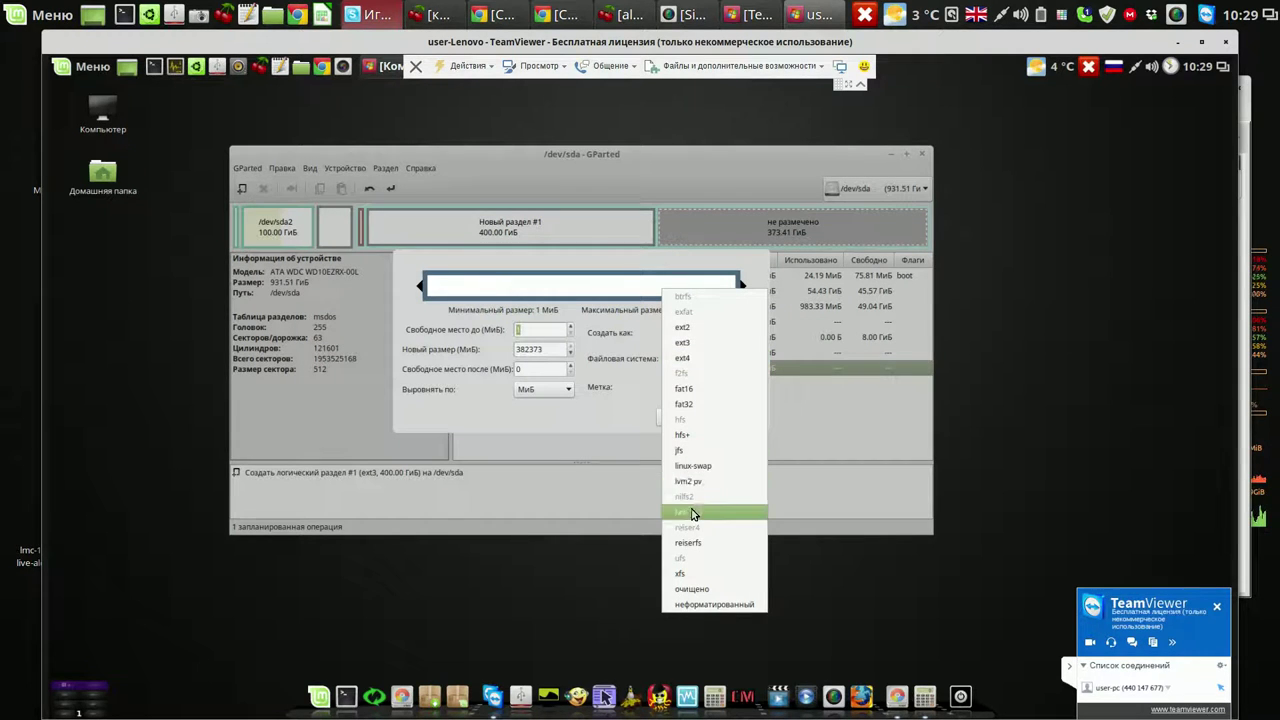
{"action": "left_click", "coordinate": [693, 514]}
{"action": "left_click", "coordinate": [707, 387]}
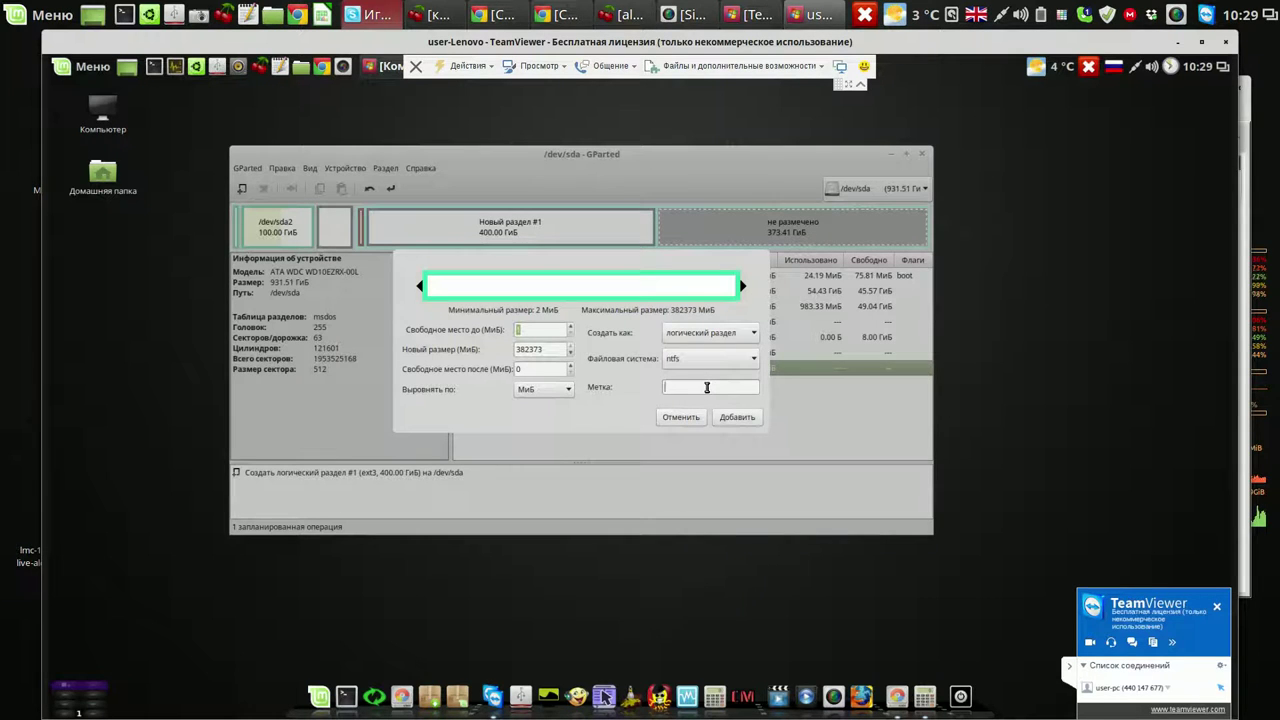
{"action": "type", "text": "win-data"}
{"action": "left_click", "coordinate": [737, 418]}
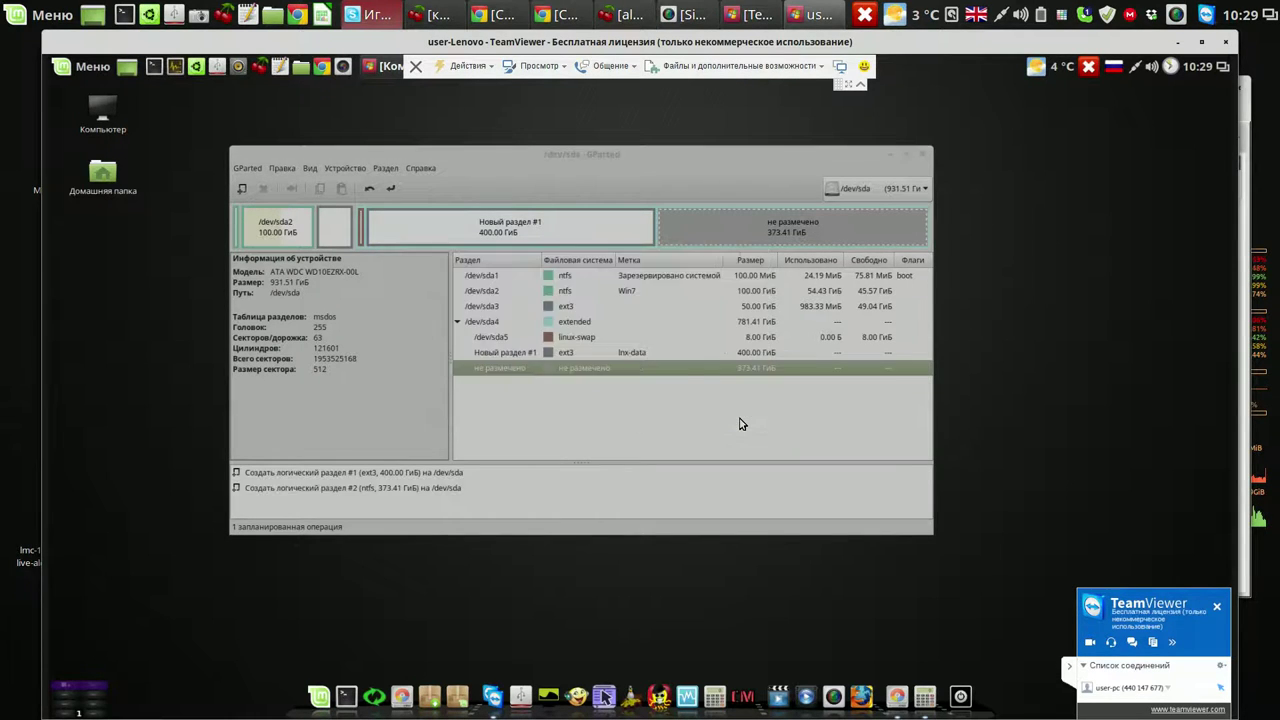
{"action": "left_click", "coordinate": [390, 188]}
{"action": "left_click", "coordinate": [695, 388]}
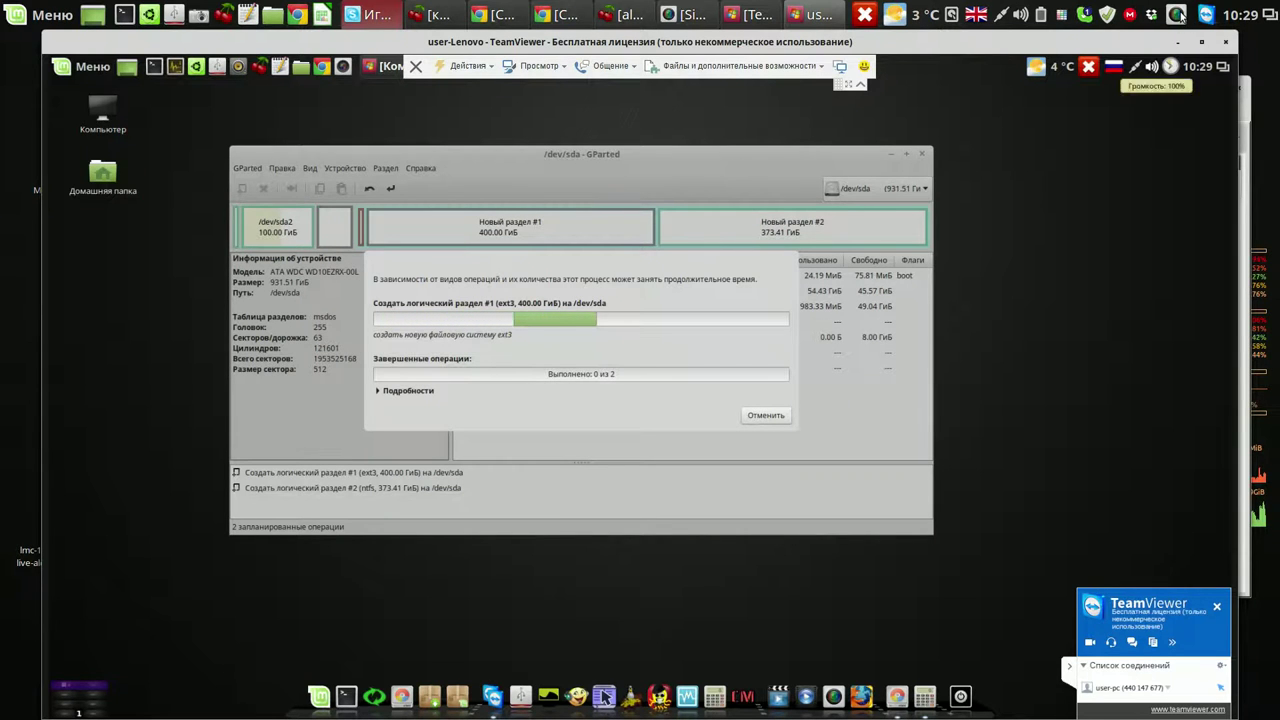
Step: Start the internet voice call in TeamViewer's session panel and unmute the microphone
{"action": "right_click", "coordinate": [1151, 66]}
{"action": "left_click", "coordinate": [799, 173]}
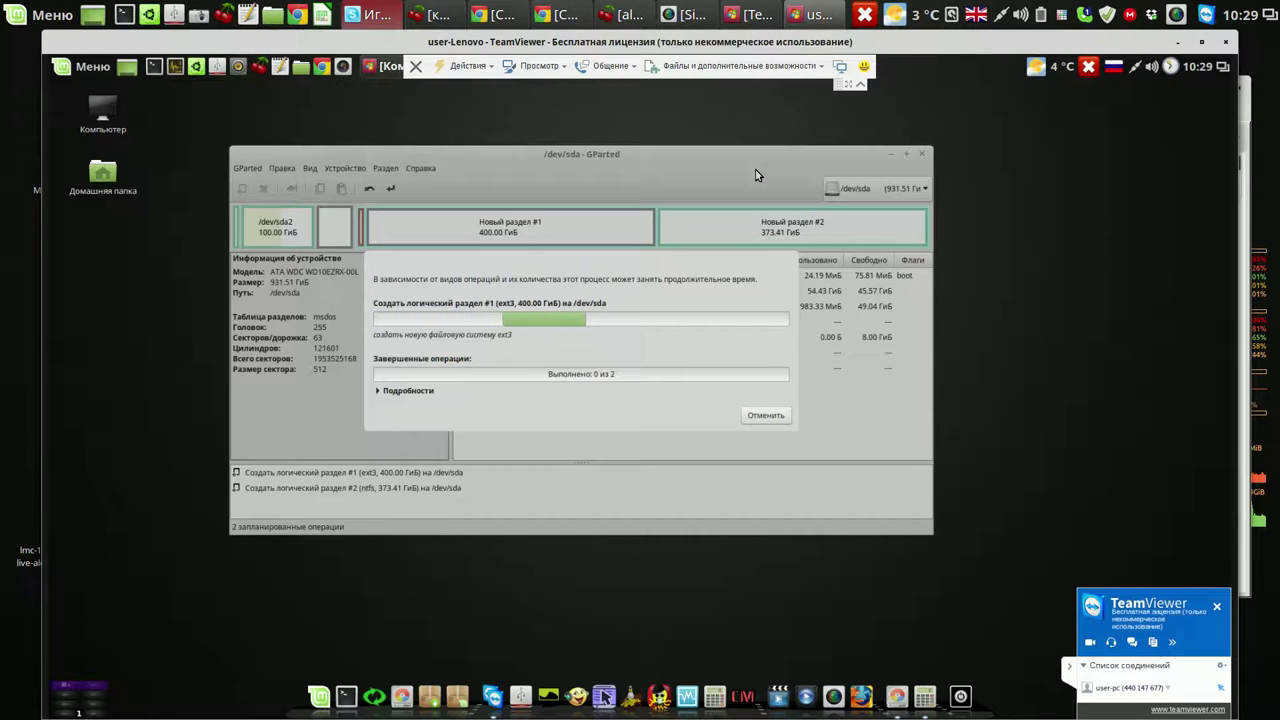
{"action": "left_click", "coordinate": [1111, 643]}
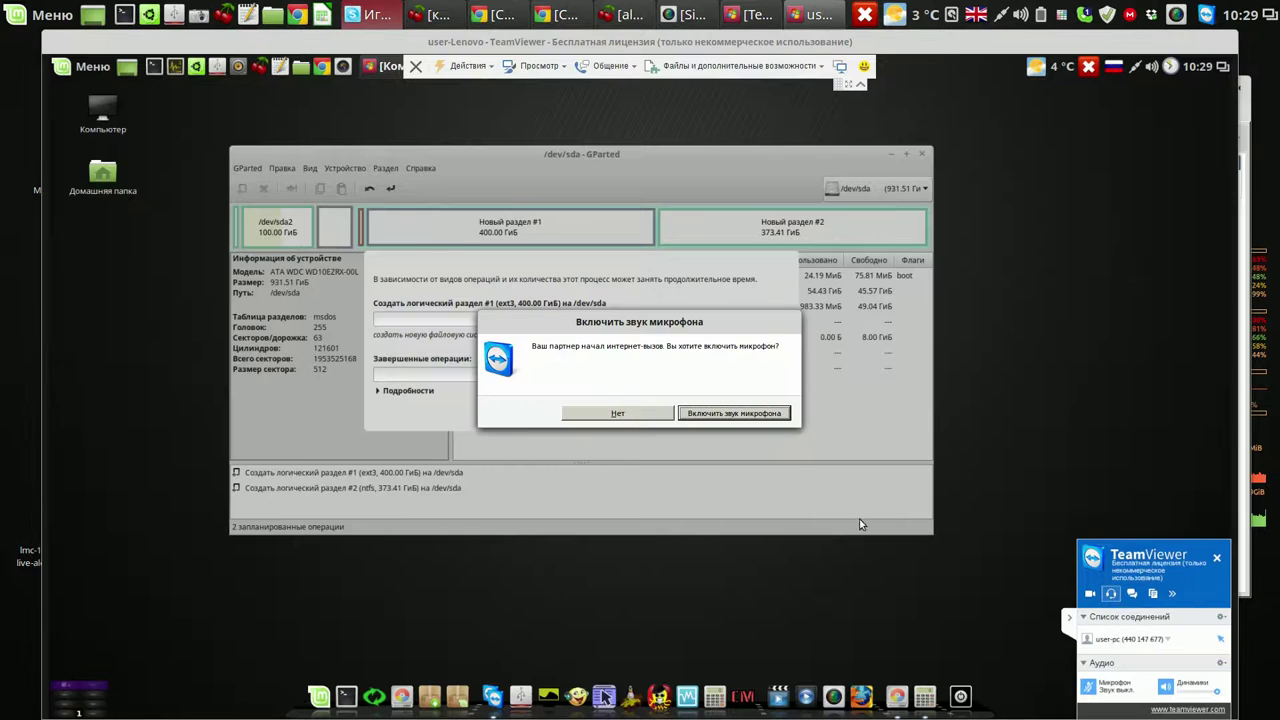
{"action": "left_click", "coordinate": [764, 416]}
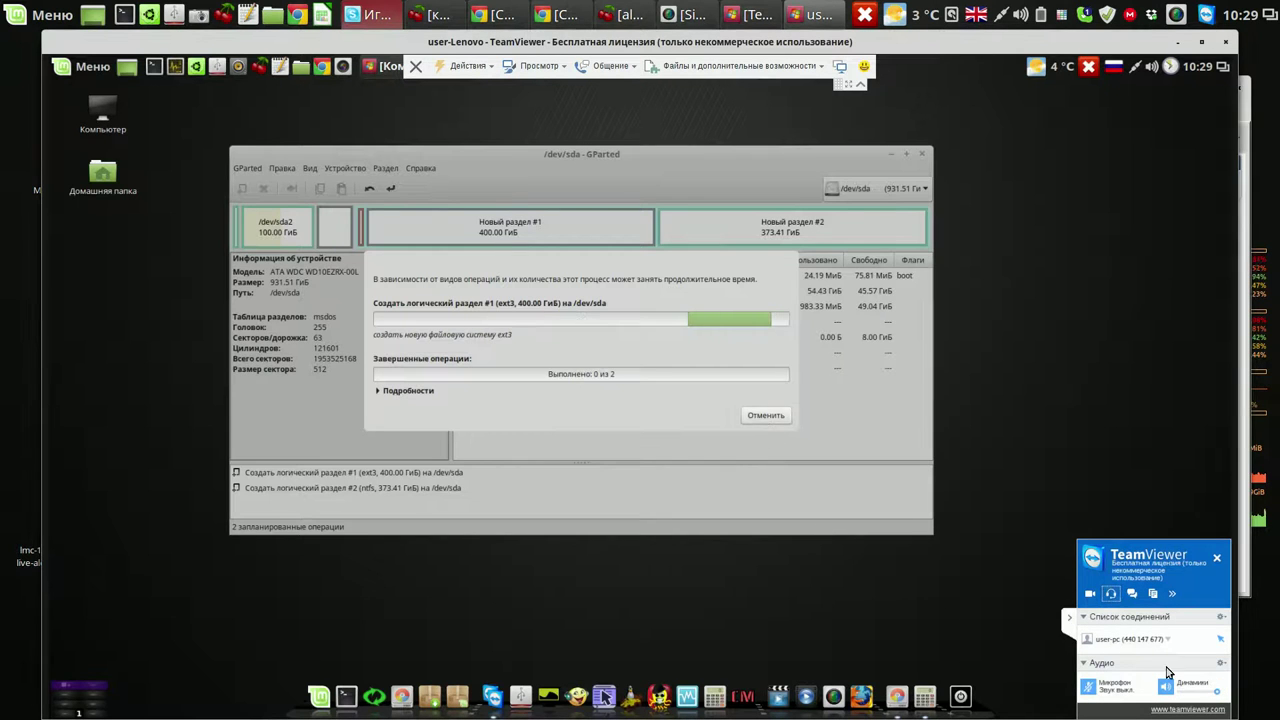
{"action": "left_click", "coordinate": [1089, 688]}
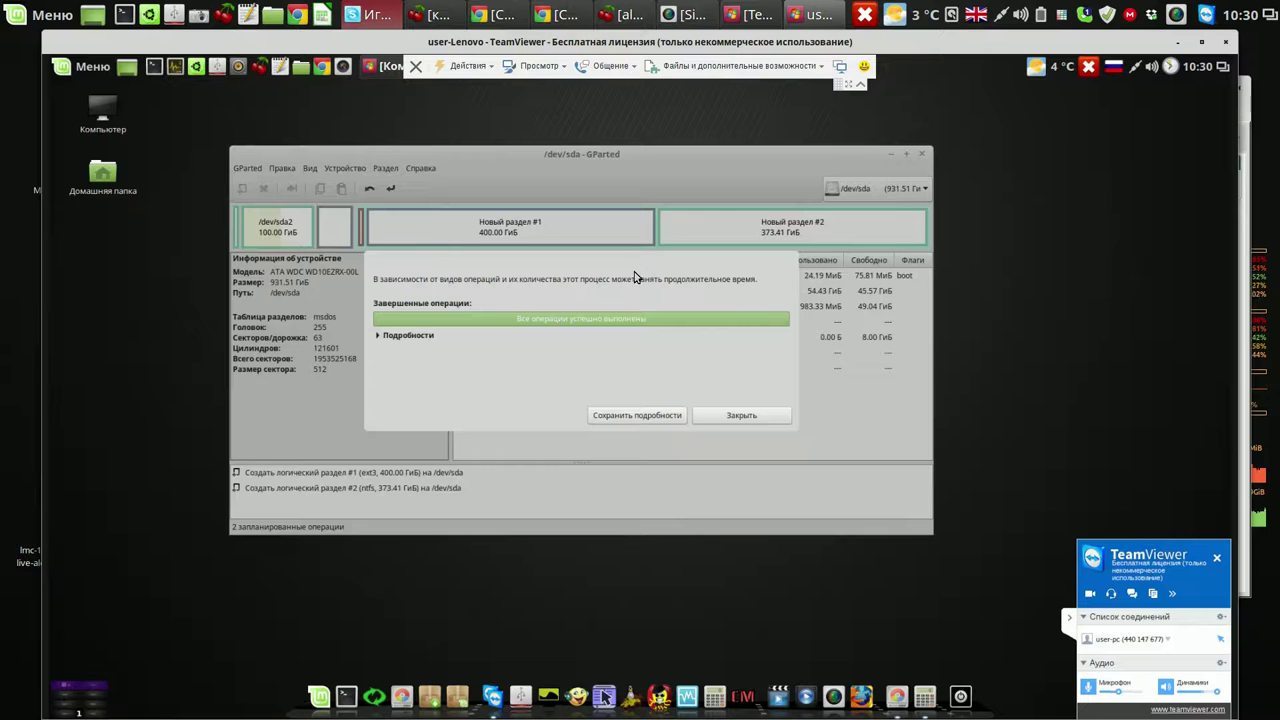
Step: Dismiss the completion report and look over the ext3 partitions /dev/sda3 and lnx-data in the partition list
{"action": "left_click", "coordinate": [752, 419]}
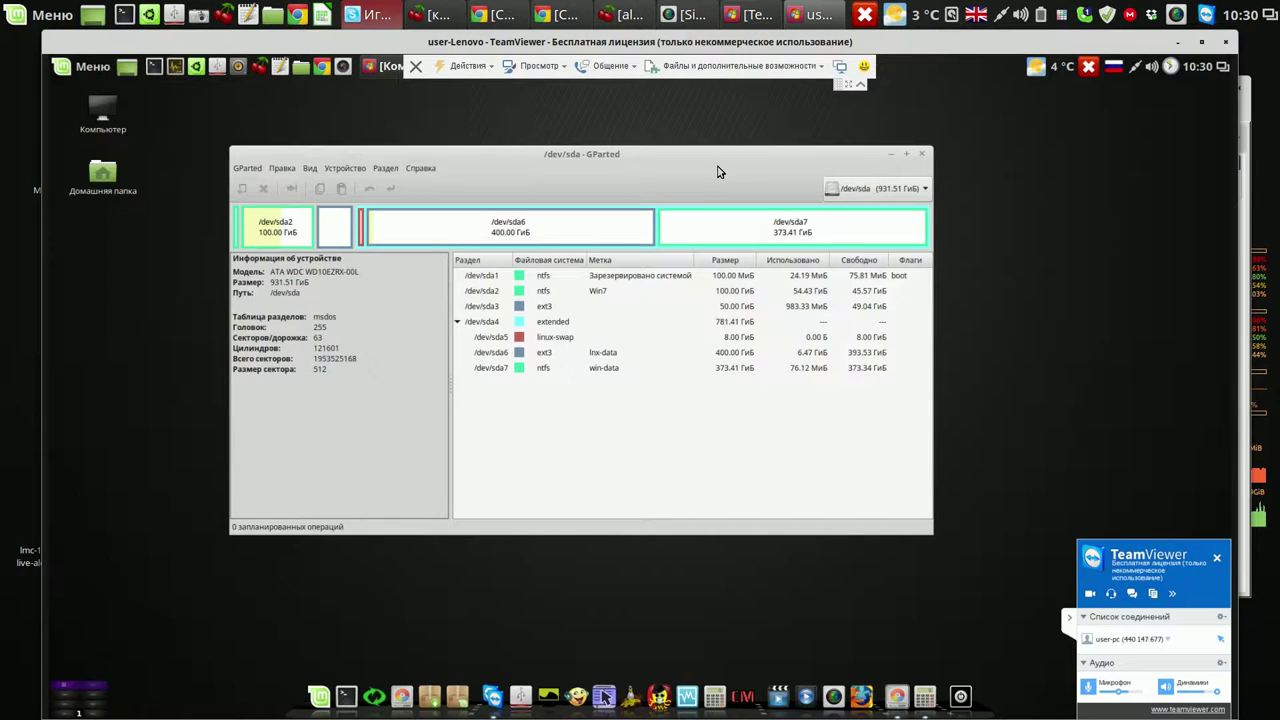
{"action": "left_click", "coordinate": [609, 356]}
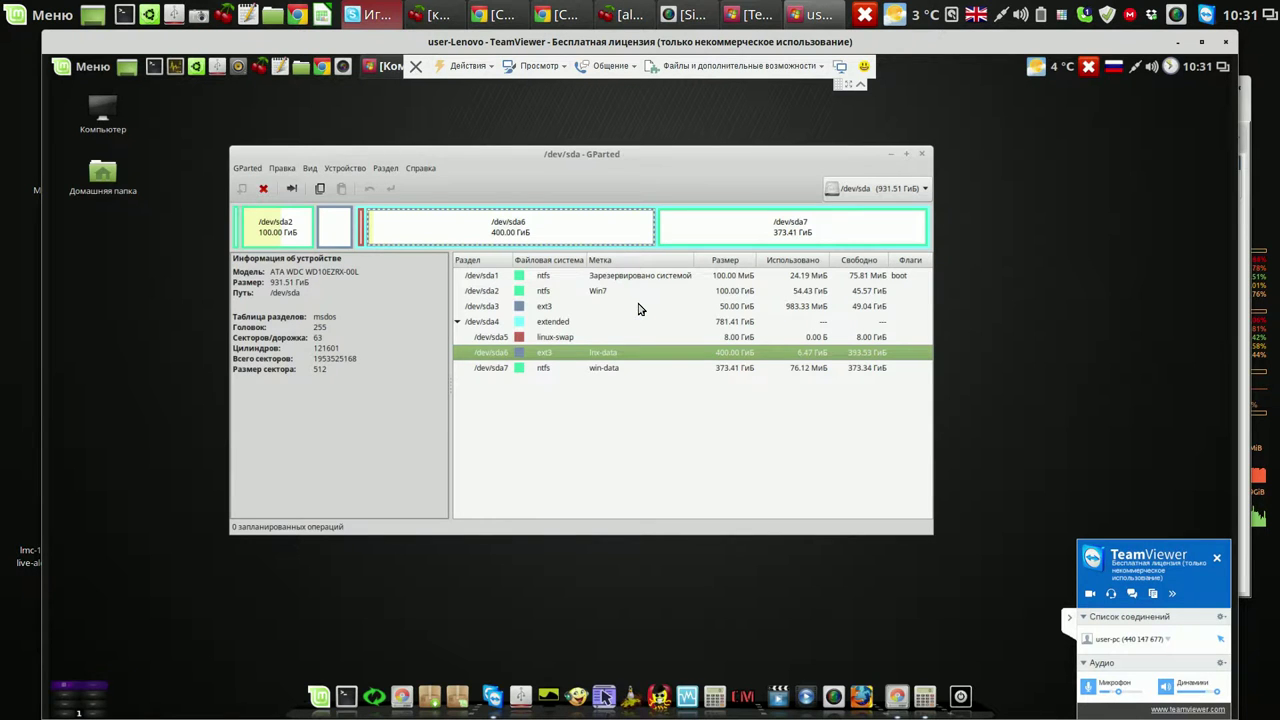
{"action": "key", "text": "Up"}
{"action": "key", "text": "Up"}
{"action": "key", "text": "Up"}
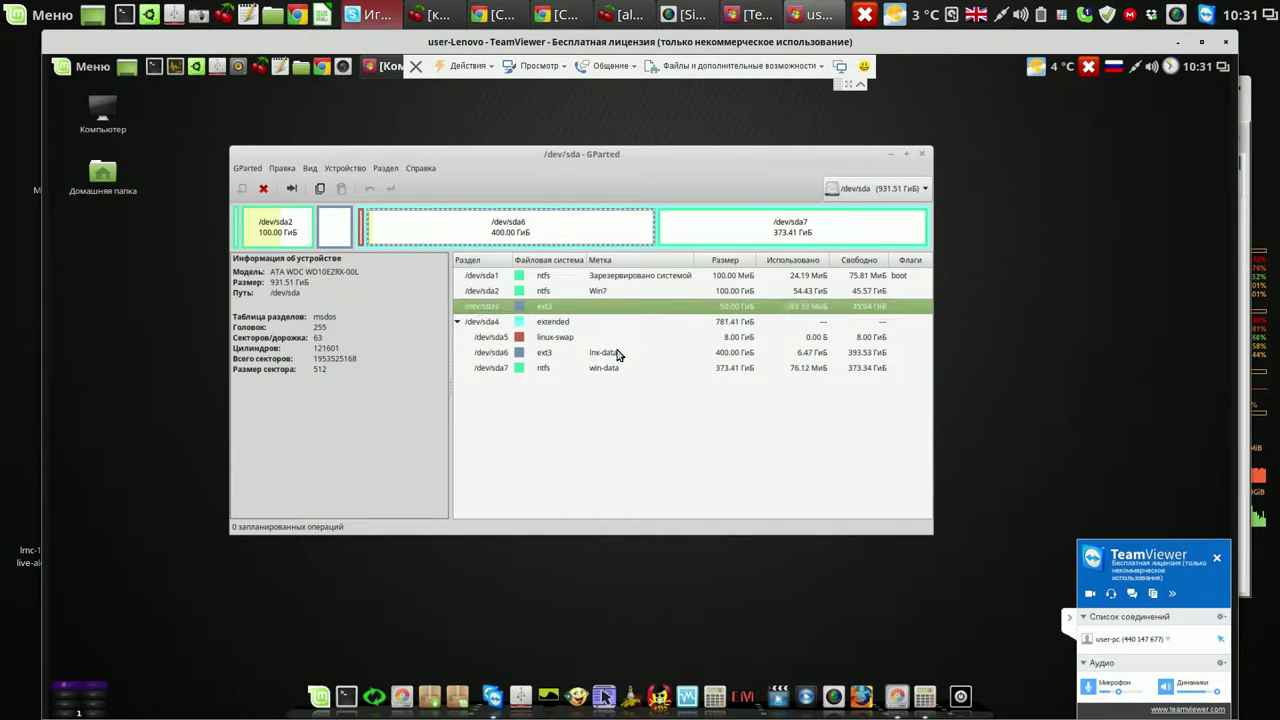
{"action": "left_click", "coordinate": [617, 354]}
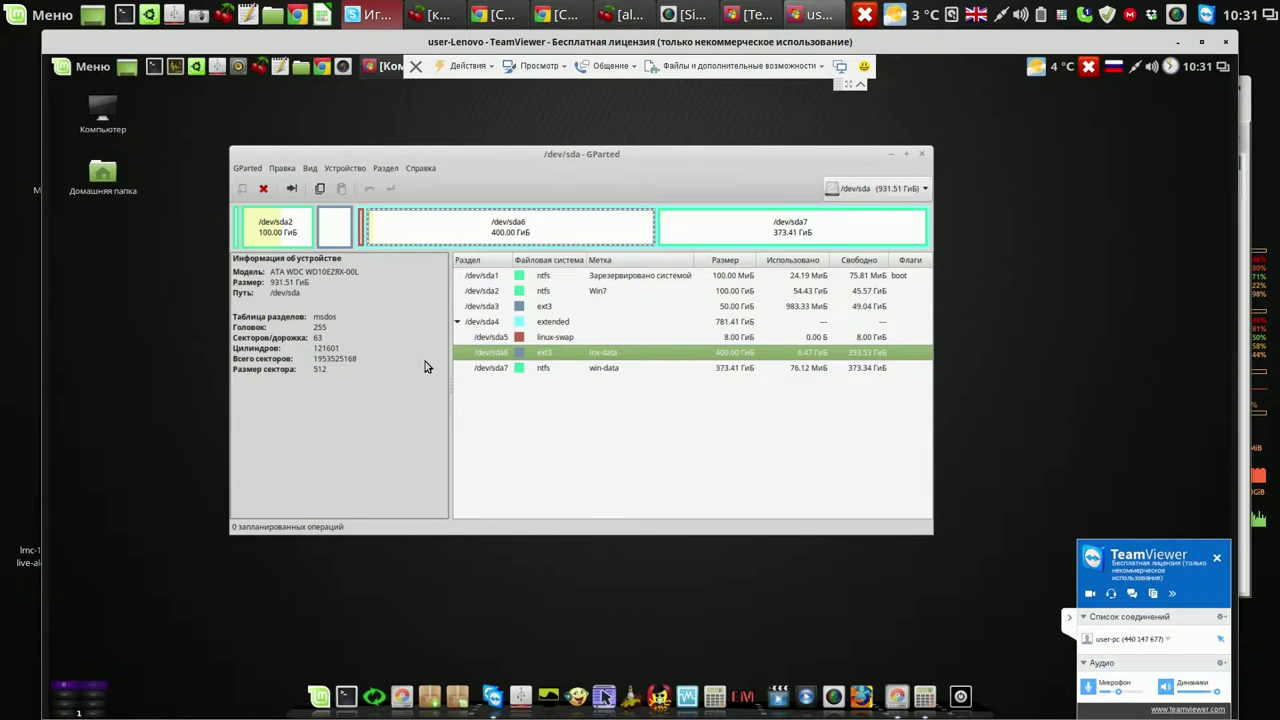
Step: Close GParted and the Calculator on the remote desktop
{"action": "left_click", "coordinate": [922, 156]}
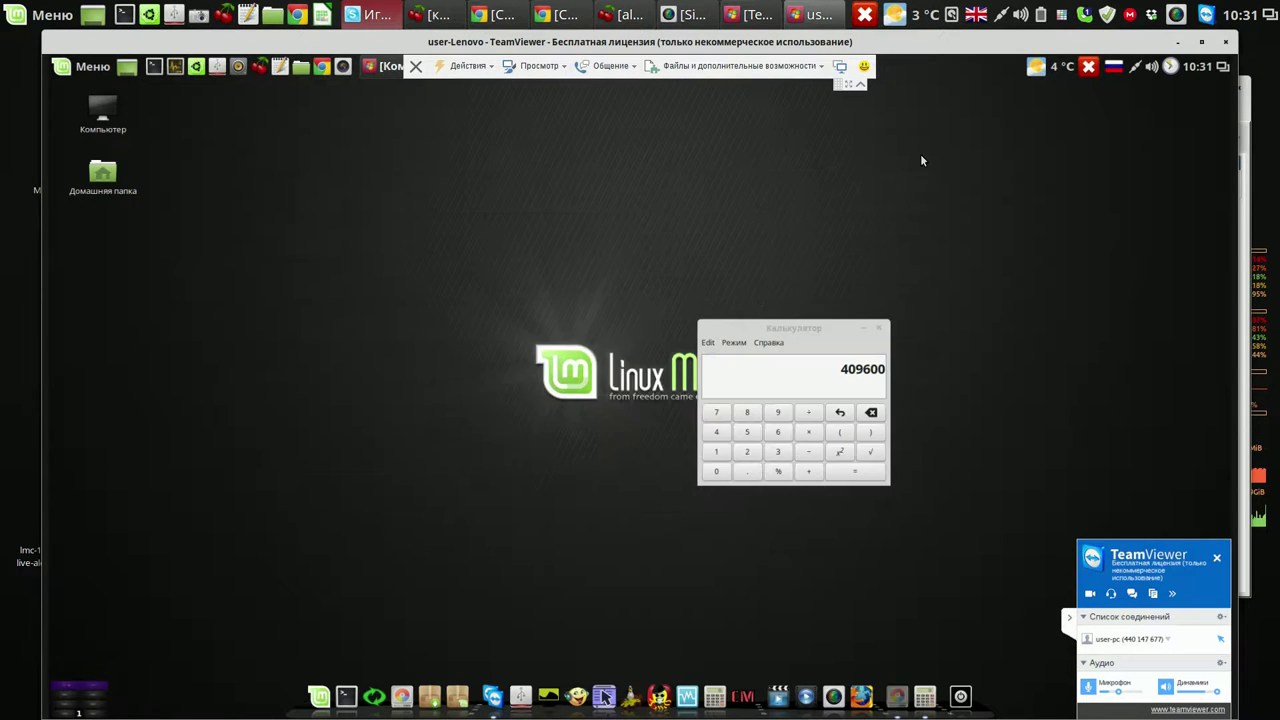
{"action": "left_click", "coordinate": [880, 329]}
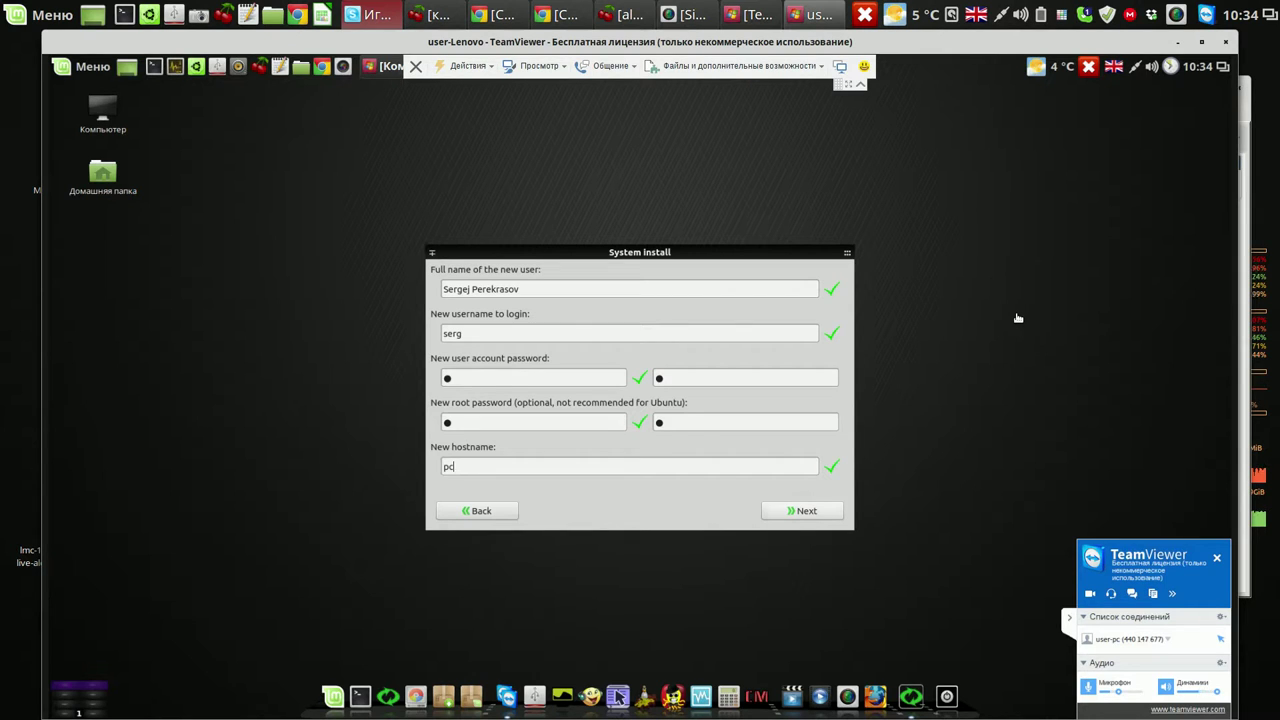
Step: Submit the completed new user and hostname details in Systemback's System install form
{"action": "key", "text": "Return"}
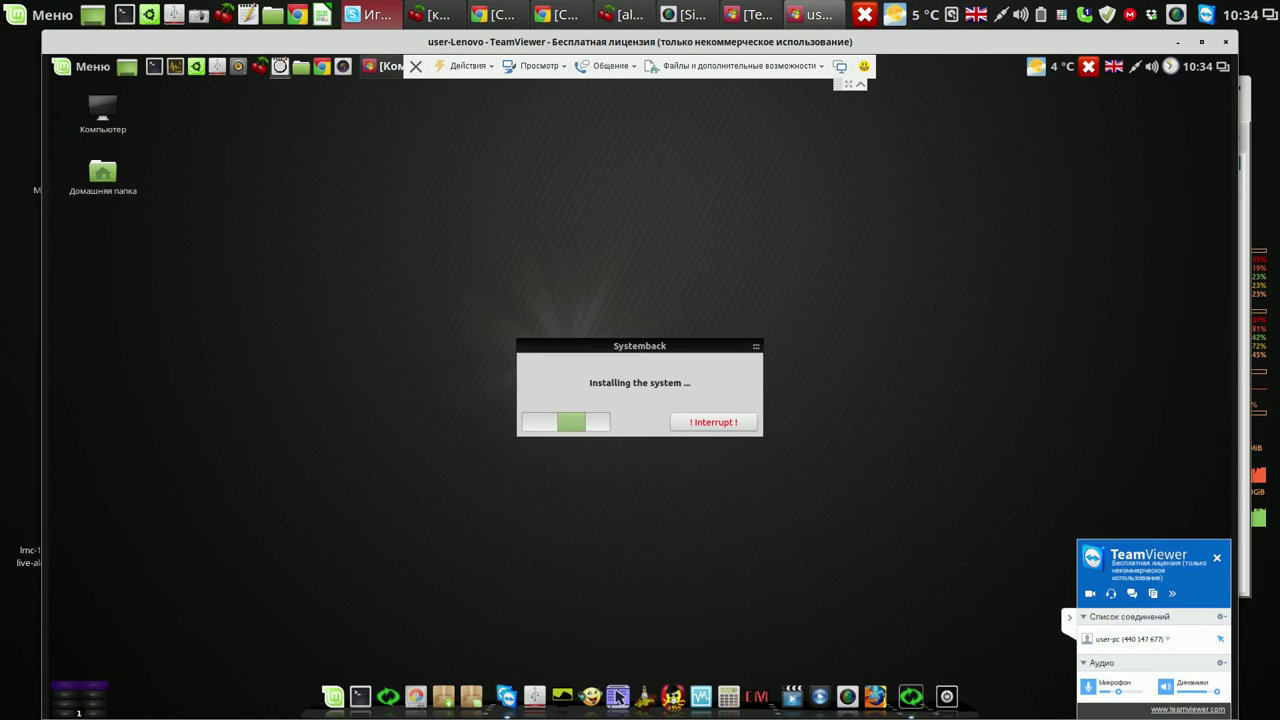
Step: Note the time 10.34 in a new gedit document and move its window clear of the Systemback progress window
{"action": "left_click", "coordinate": [280, 67]}
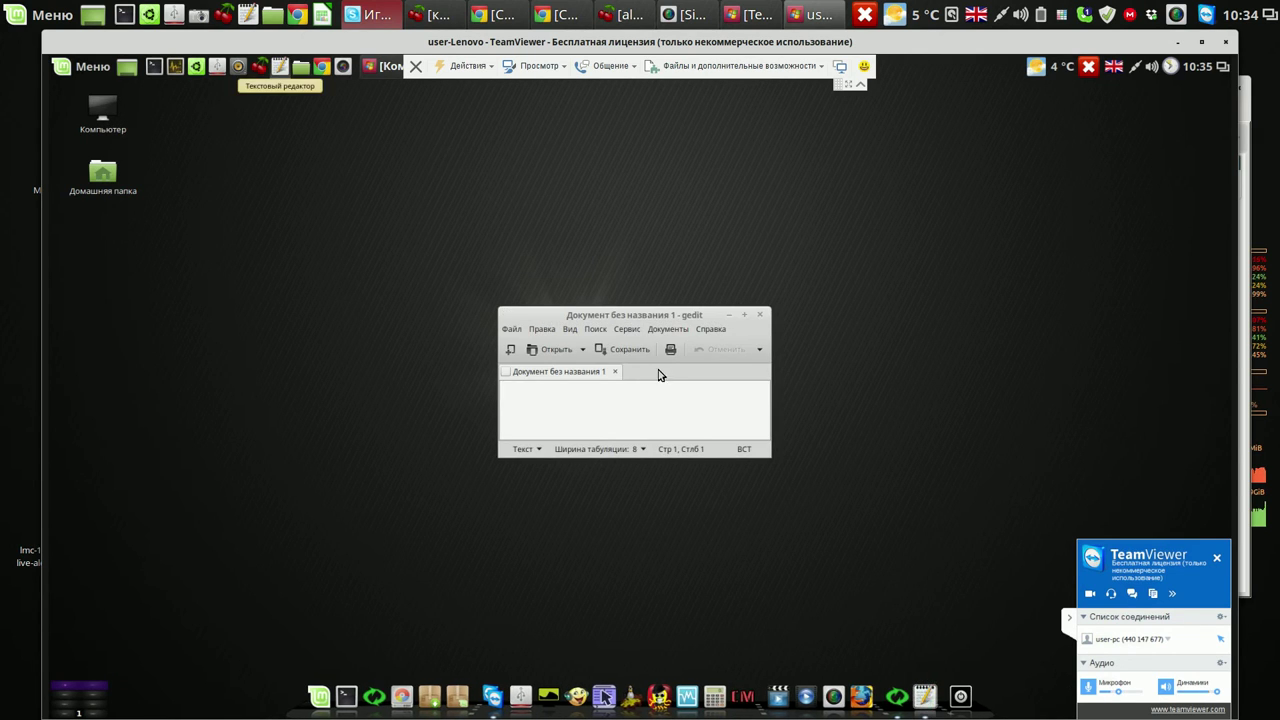
{"action": "type", "text": "10"}
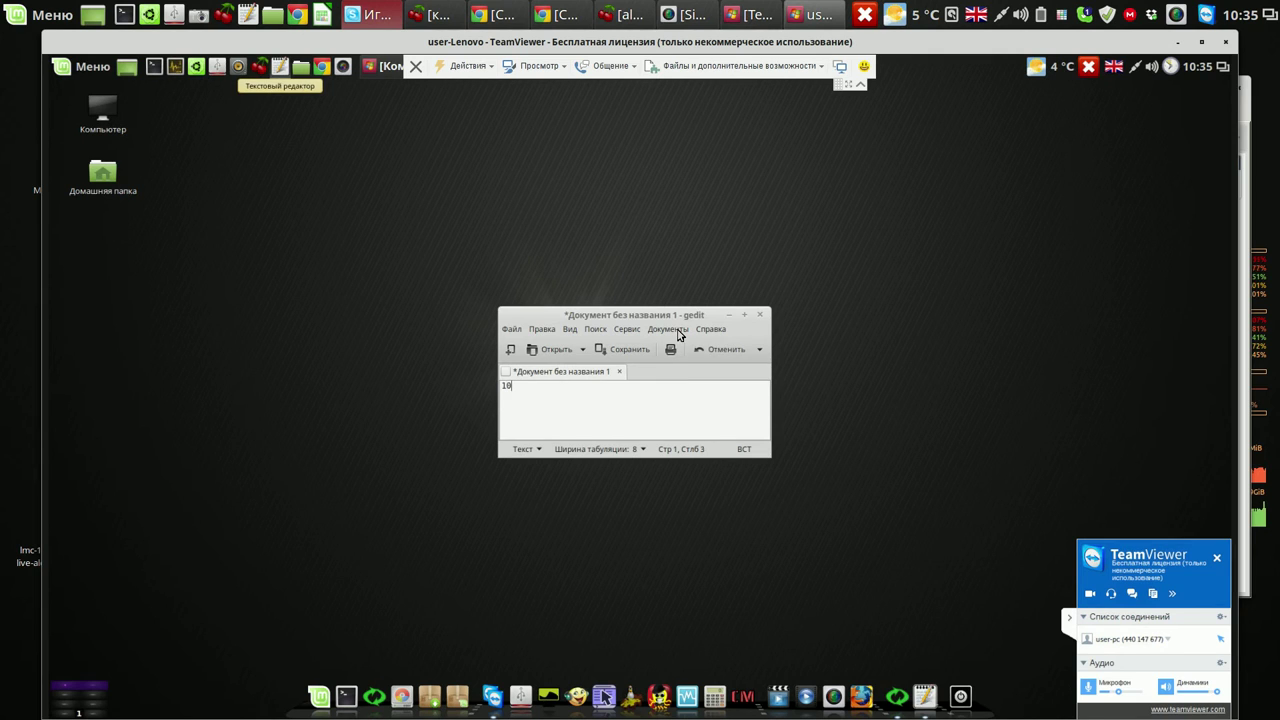
{"action": "type", "text": ".34"}
{"action": "left_click_drag", "start_coordinate": [451, 225], "coordinate": [396, 157]}
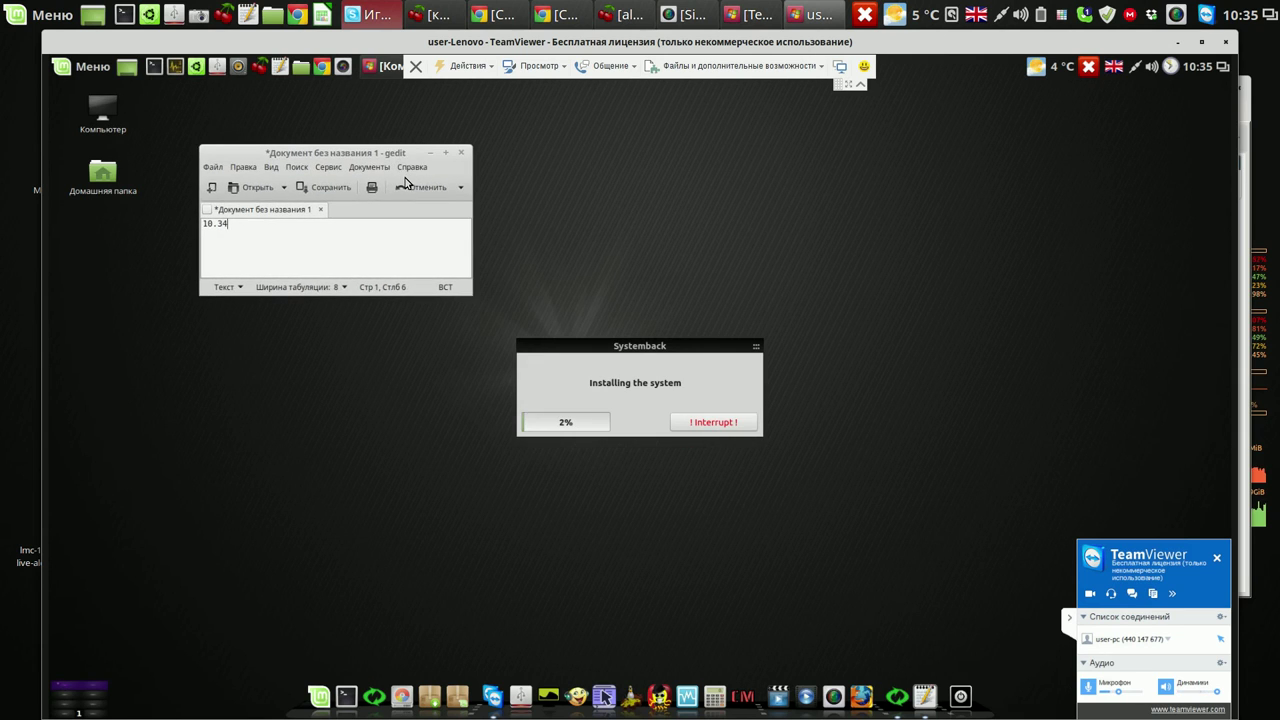